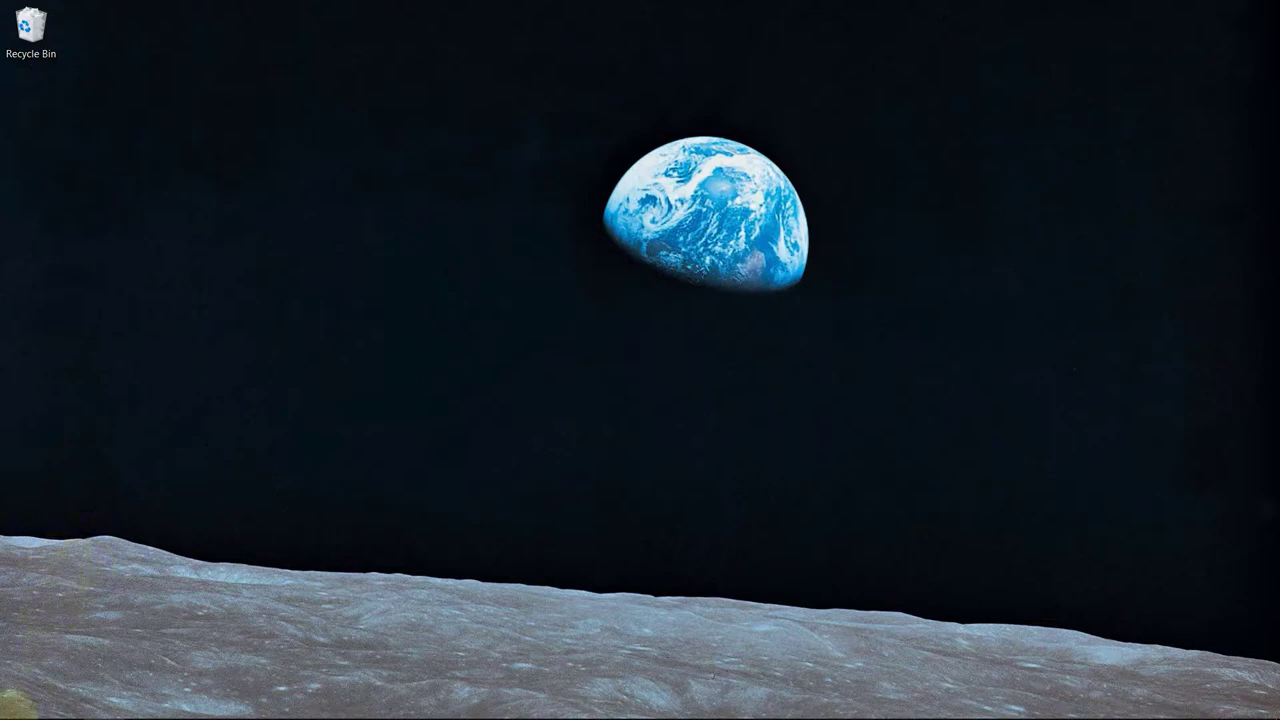
Search the web for "rabbit" from Windows search to see which browser opens the results, and close that browser window
click(20, 705)
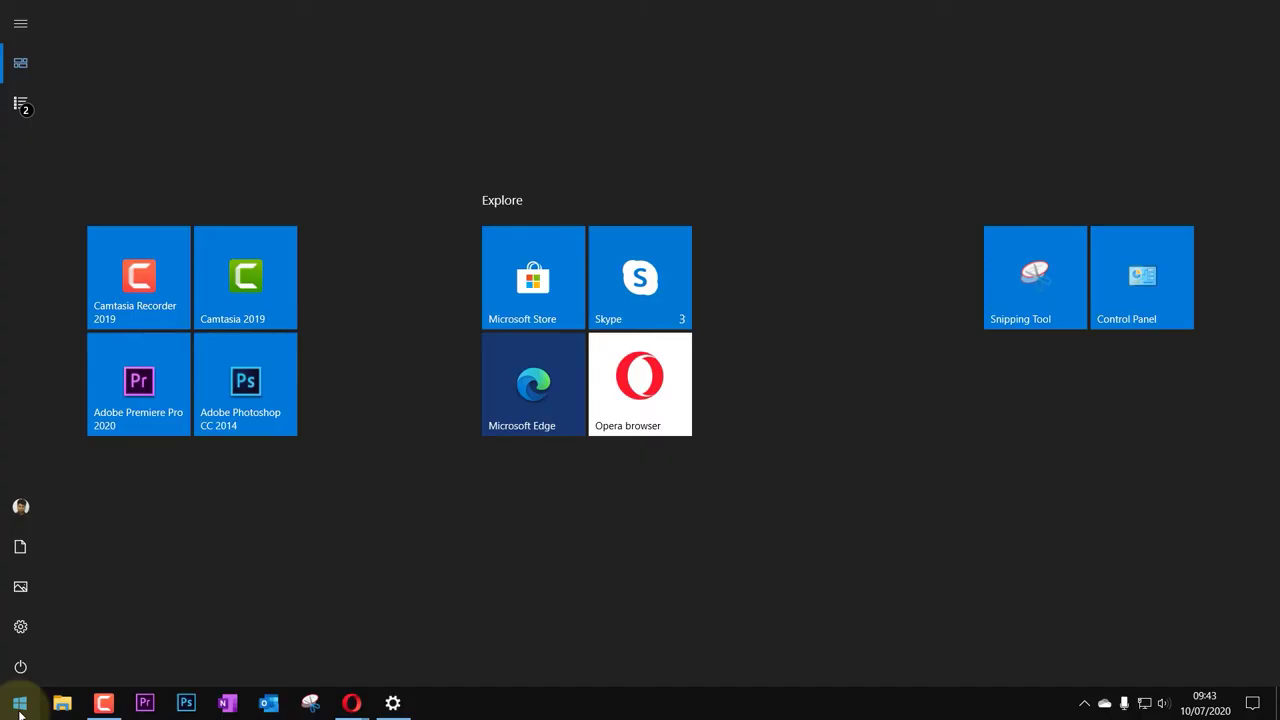
text(rabbit)
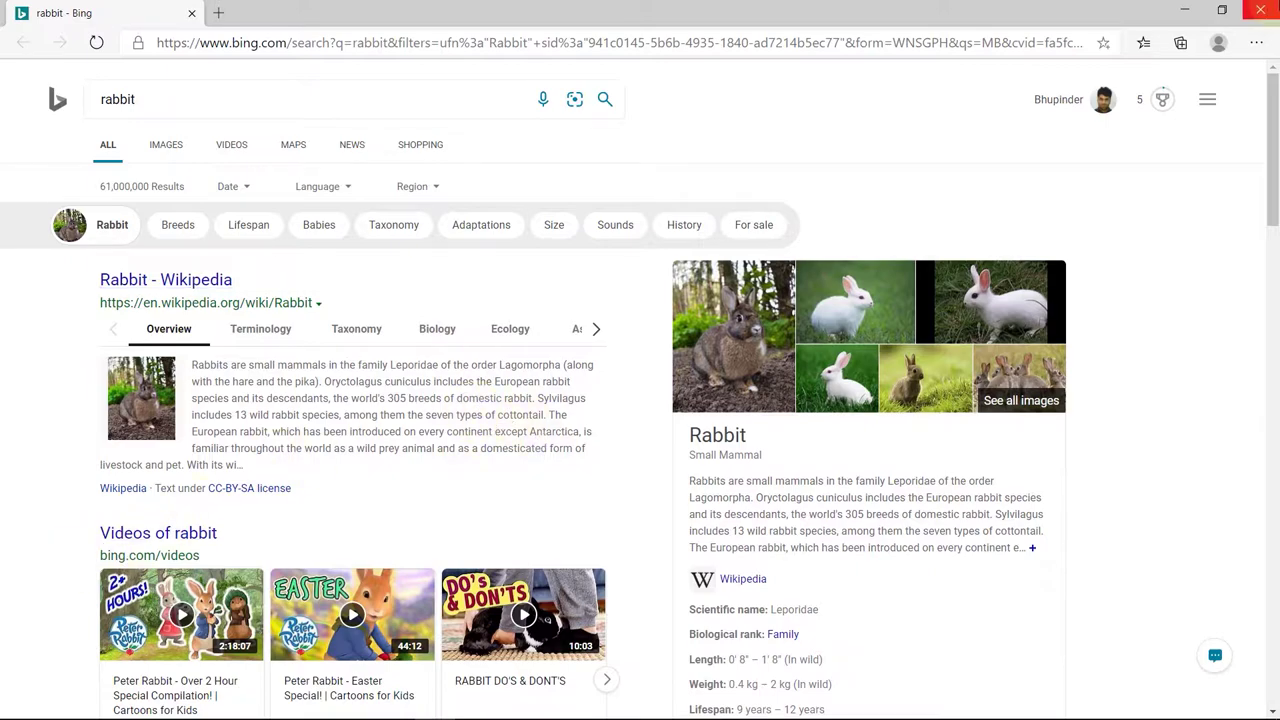
click(1260, 11)
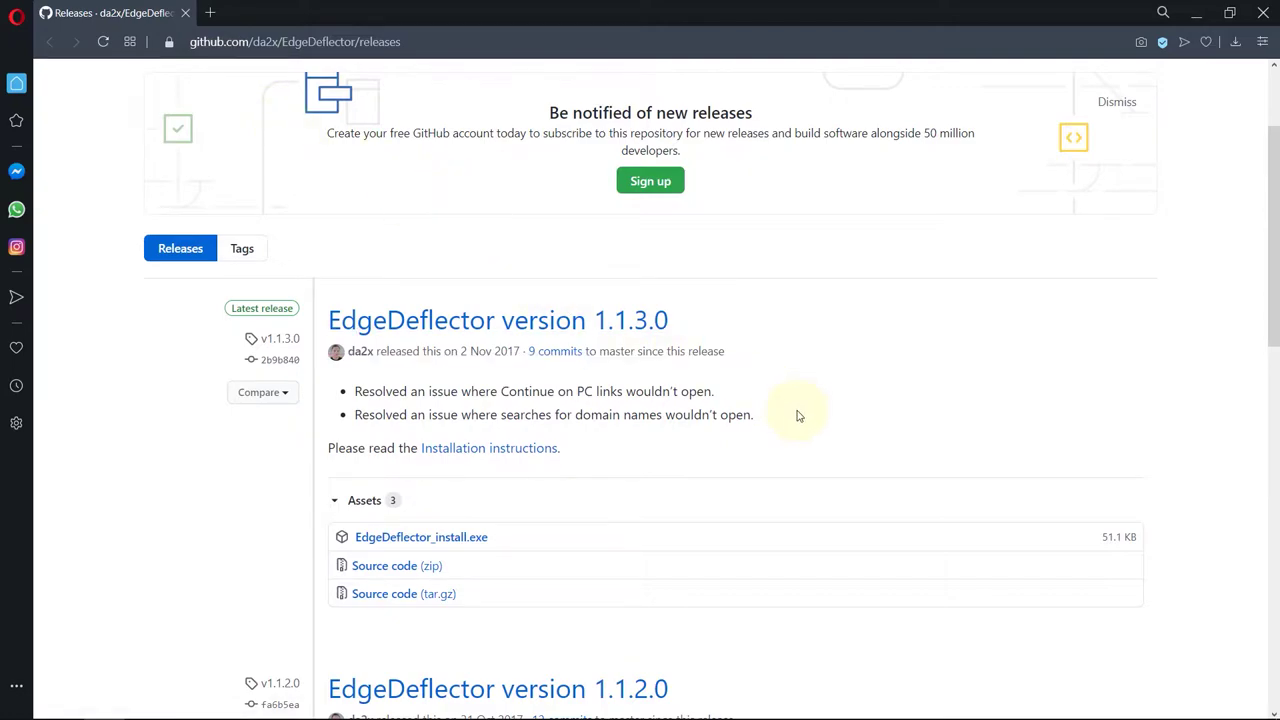
Download EdgeDeflector_install.exe for version 1.1.3.0 from the GitHub releases page to the Downloads folder and run the installer
scroll(798, 416, down, 1)
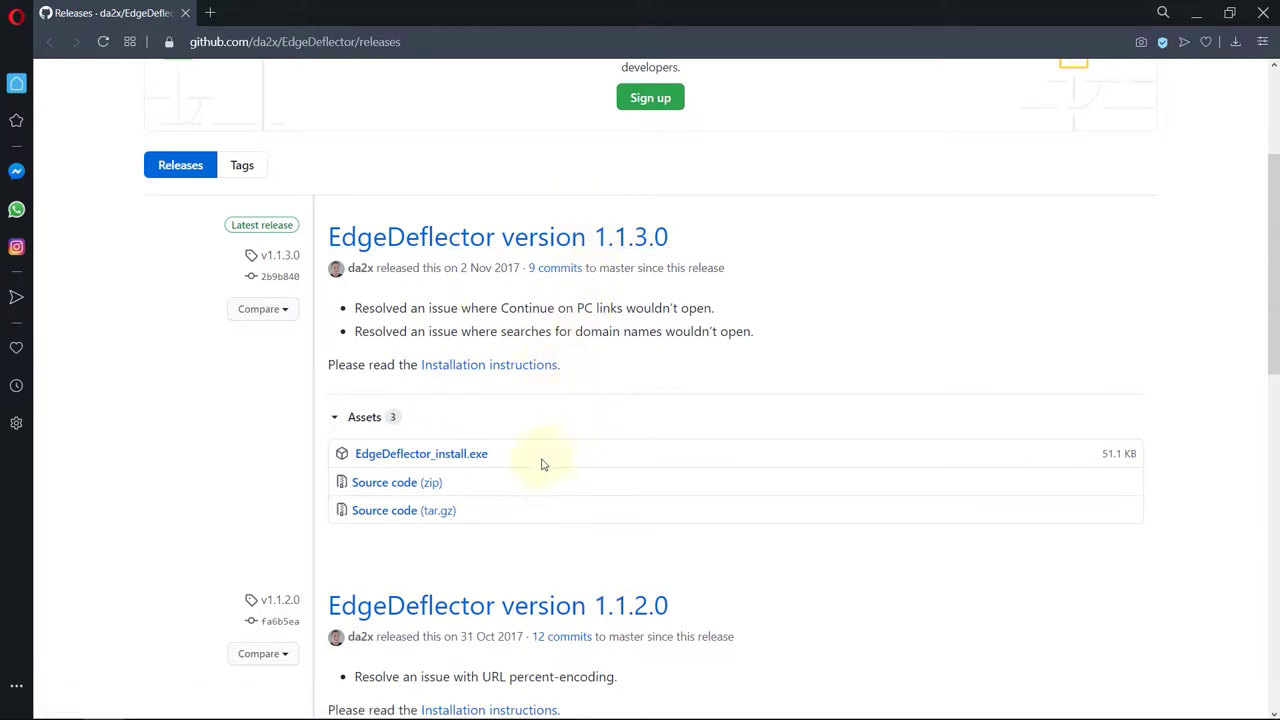
click(416, 462)
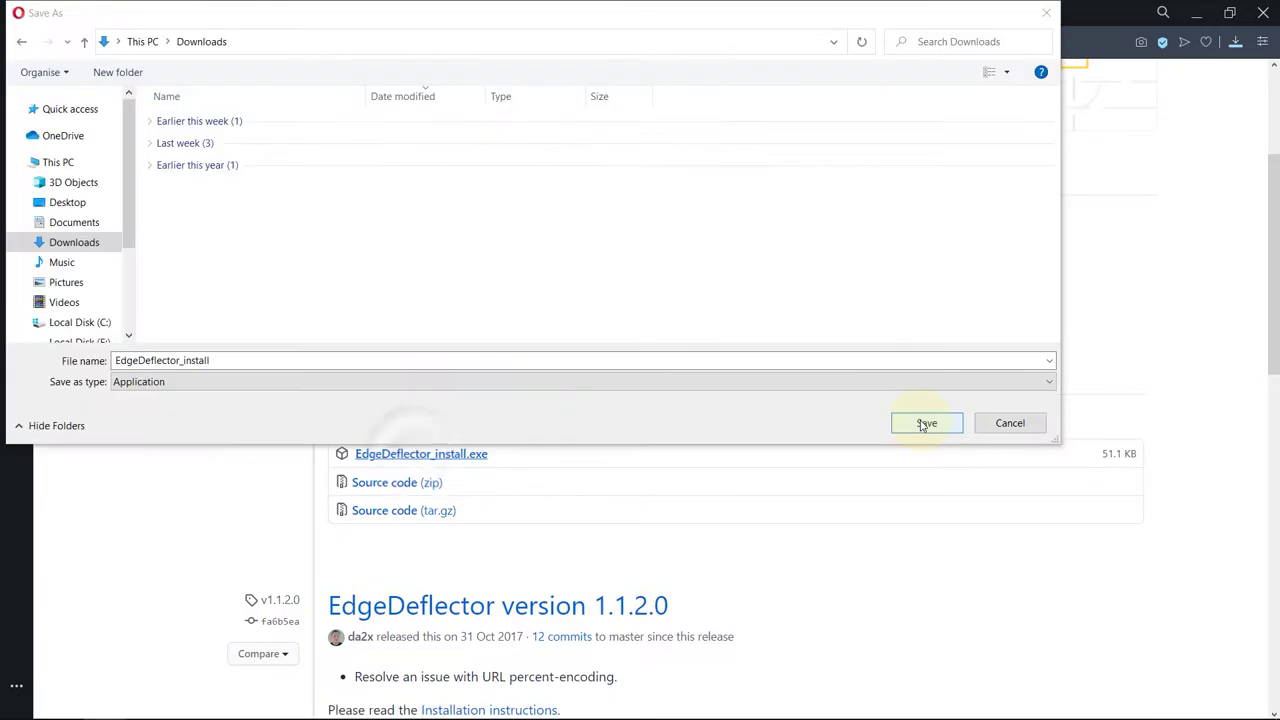
click(917, 420)
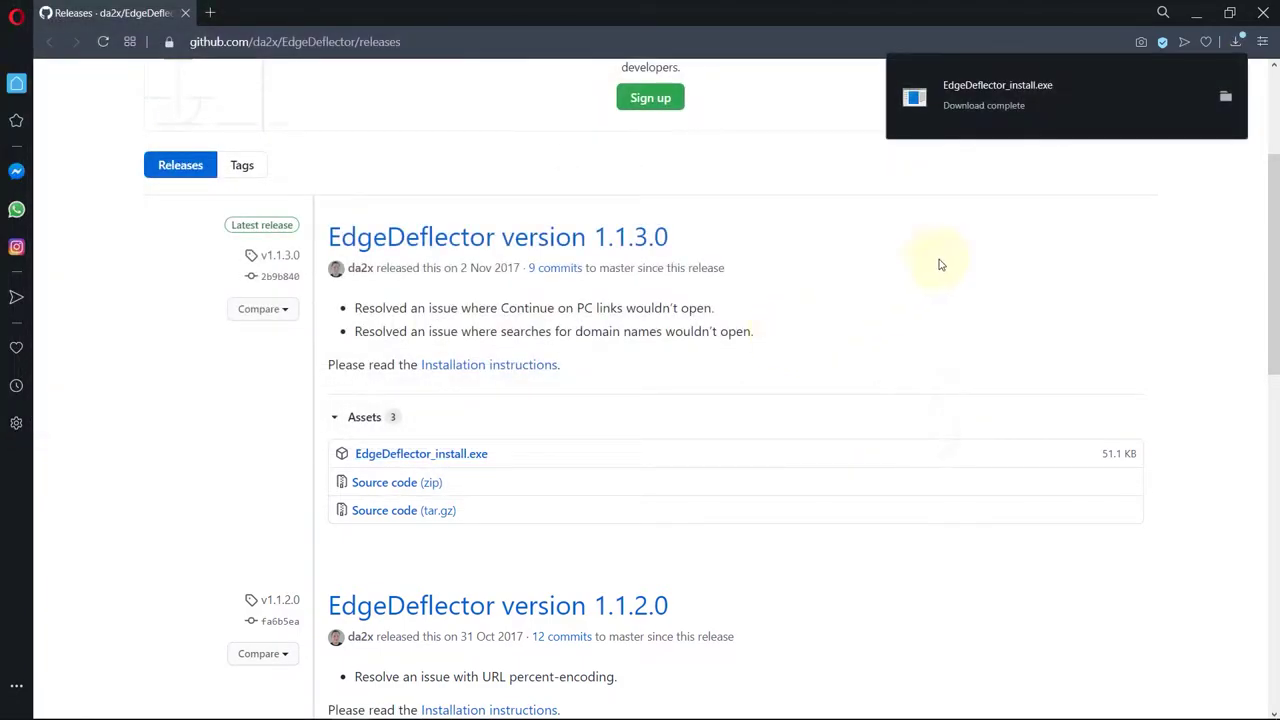
click(1225, 96)
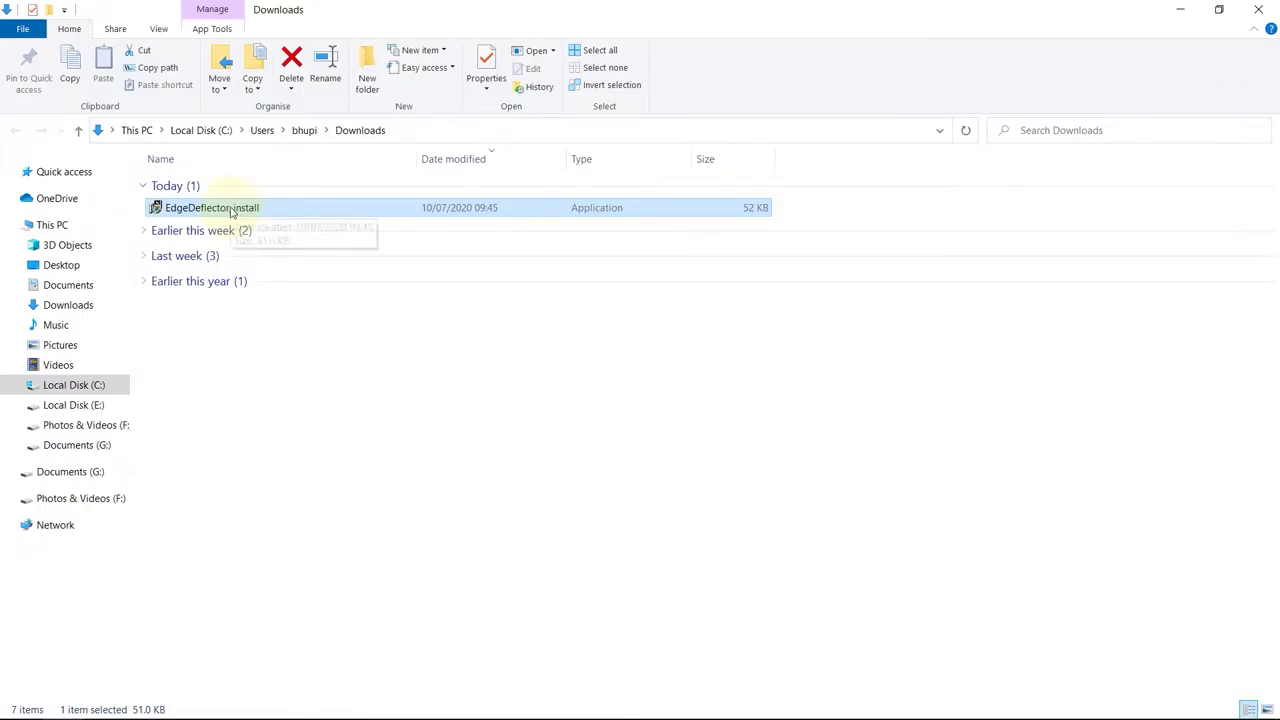
double_click(232, 210)
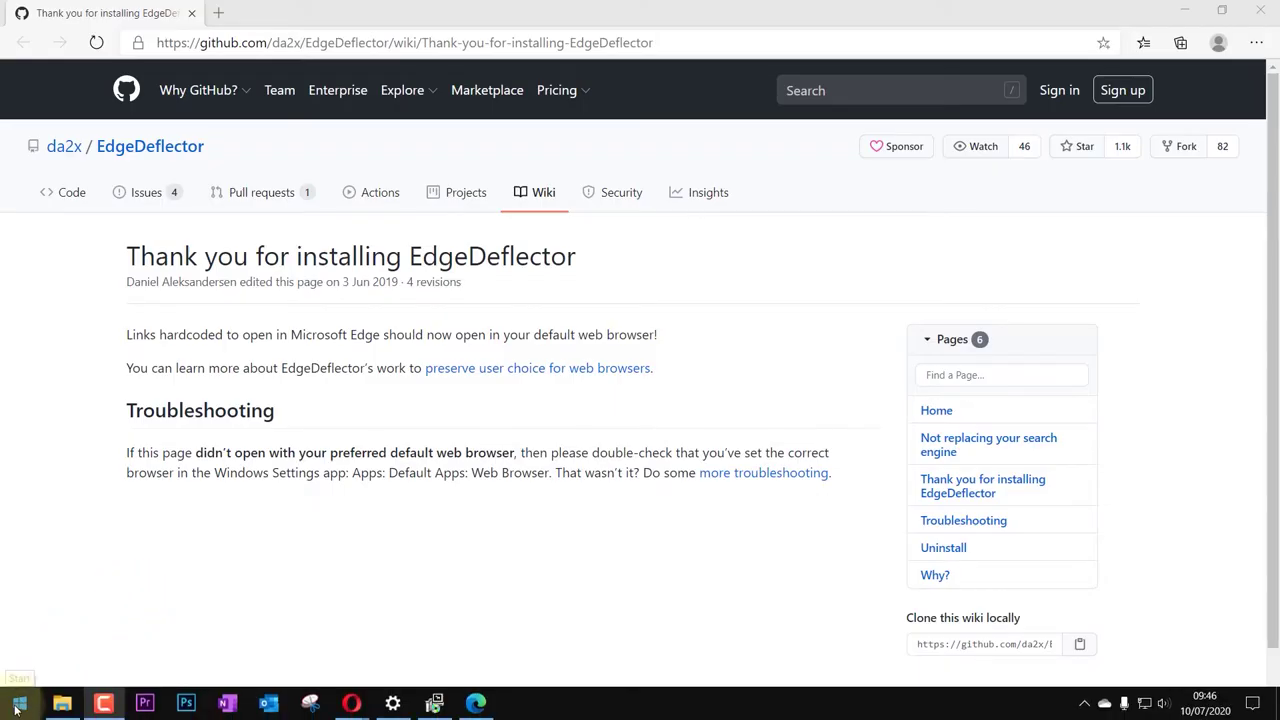
Search for "rabbit" in Windows search, open the web results with EdgeDeflector, and close the results page
click(18, 705)
text(rabbit)
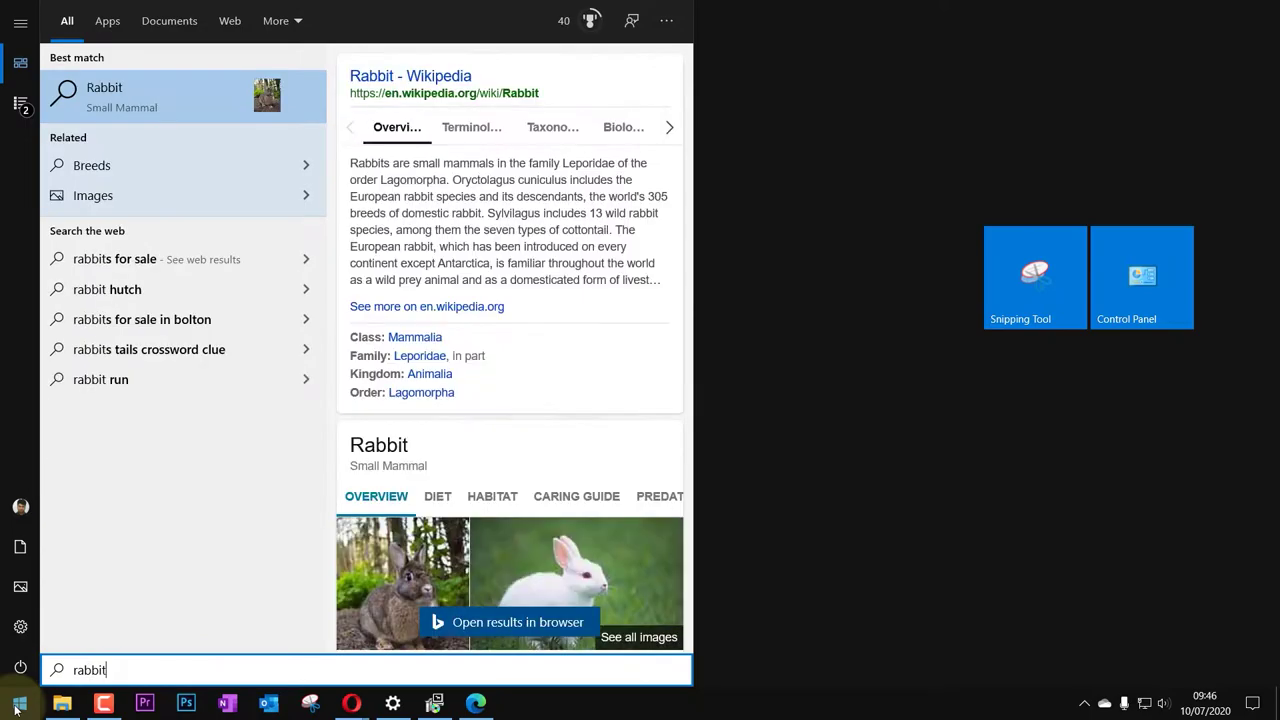
key(Return)
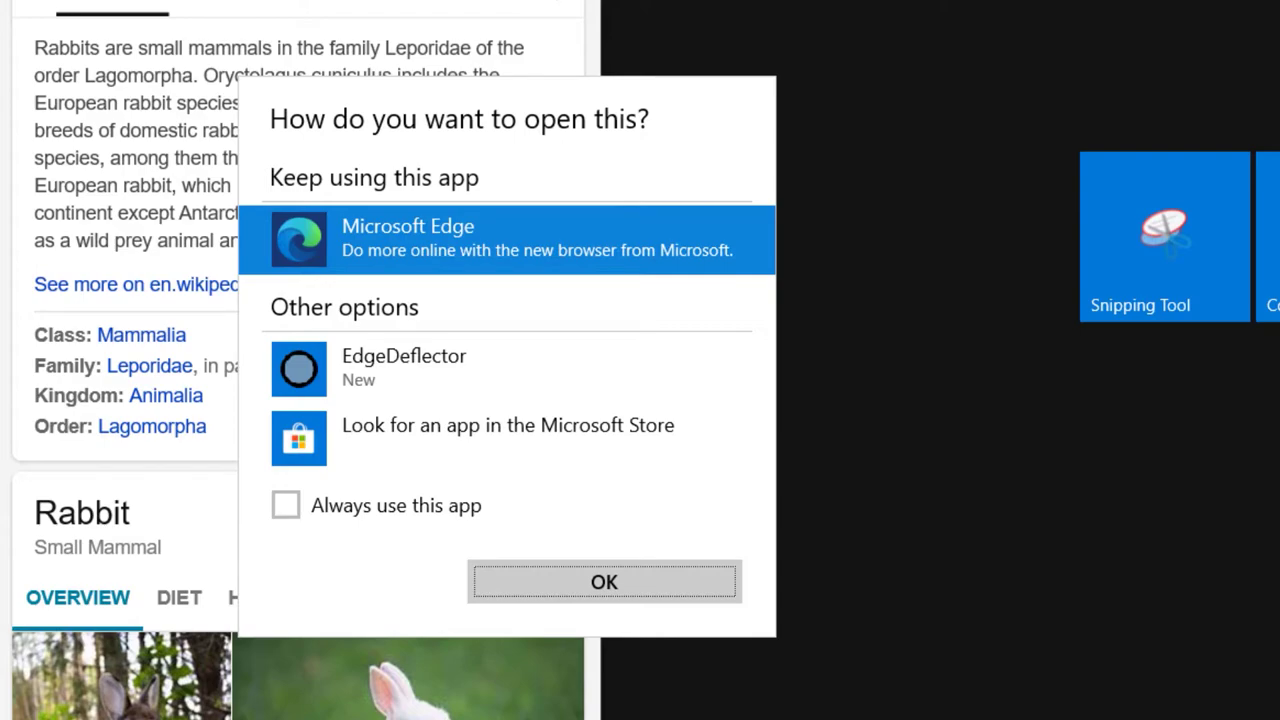
click(393, 372)
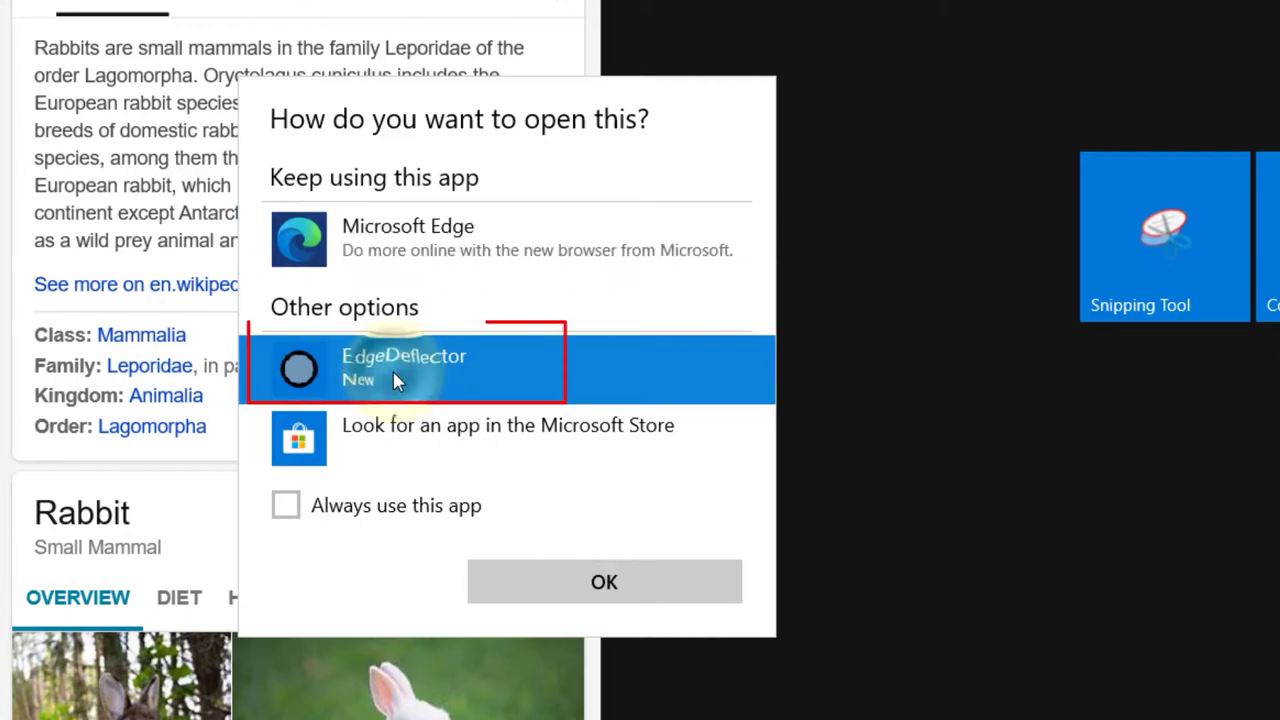
click(560, 578)
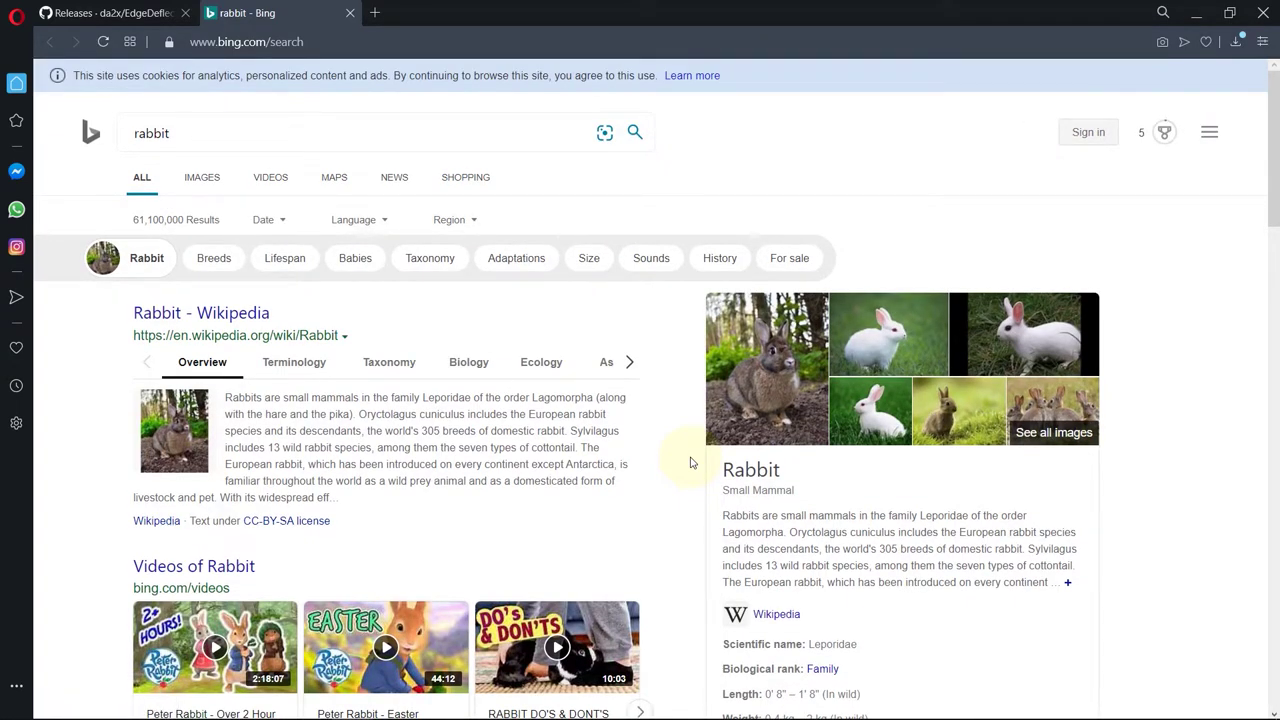
key(ctrl+w)
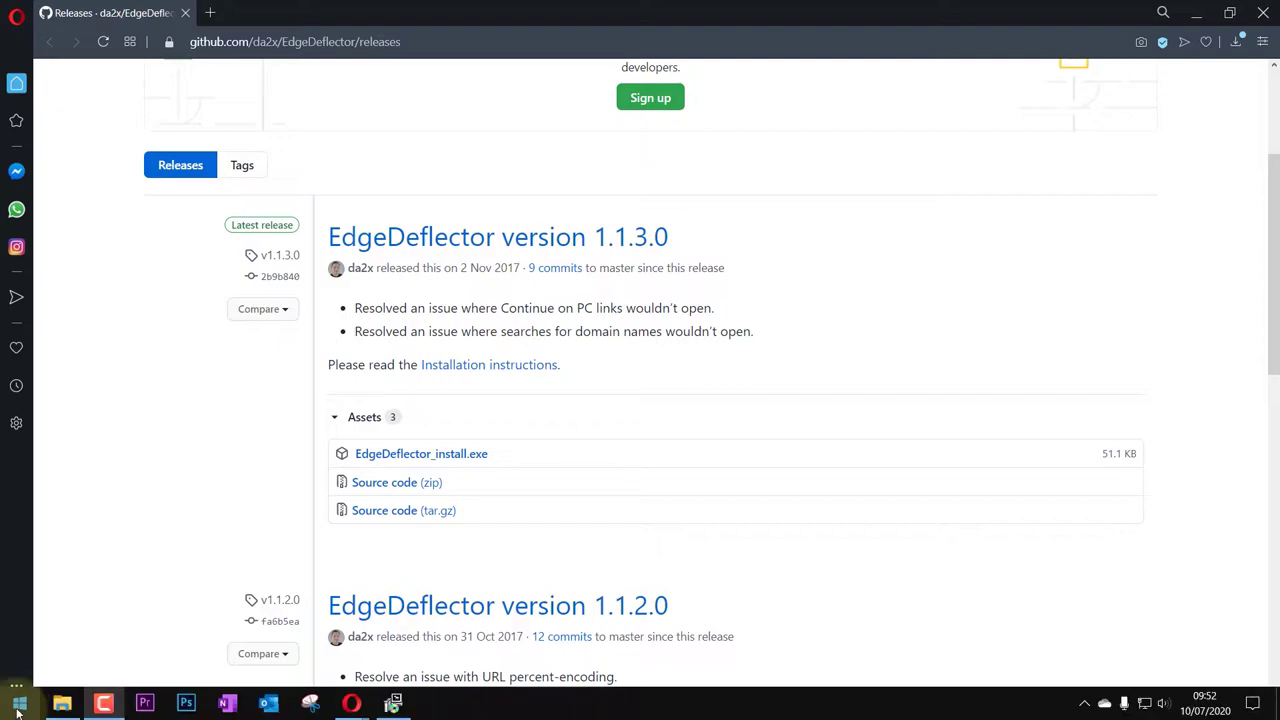
Find the Default apps page in Windows Settings and open the list of default applications by protocol
click(18, 705)
text(default)
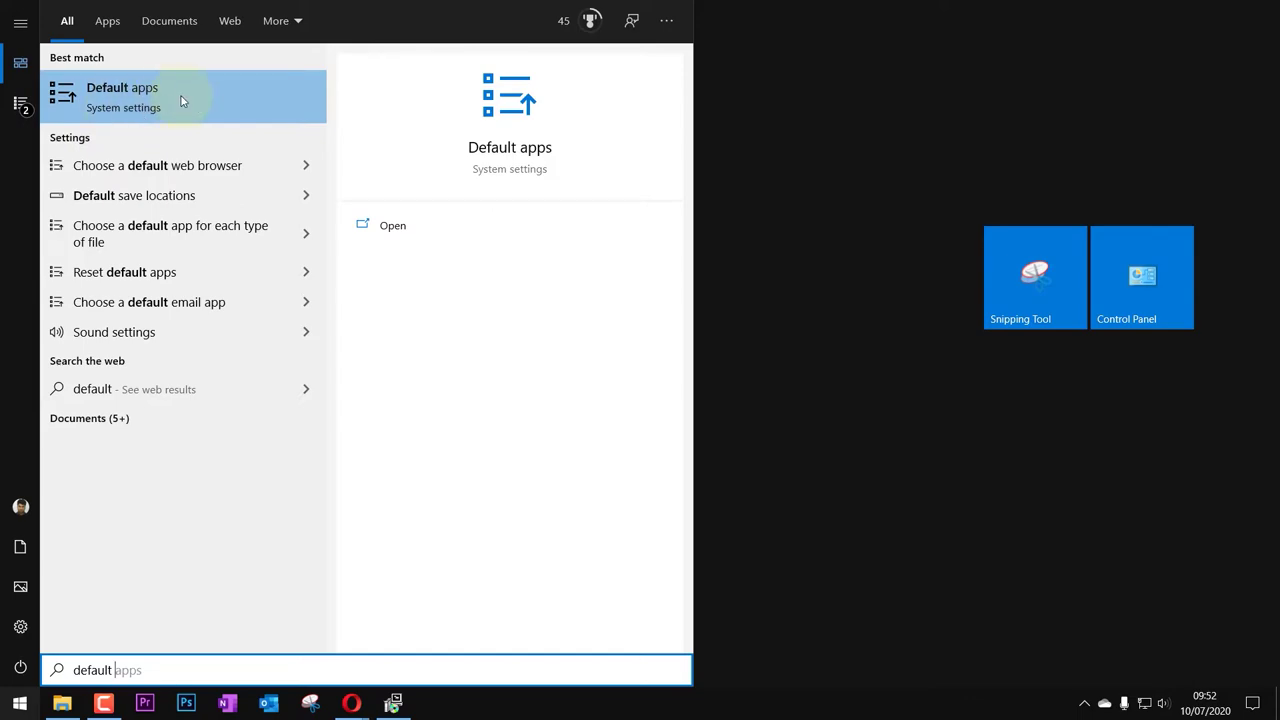
key(Escape)
key(Escape)
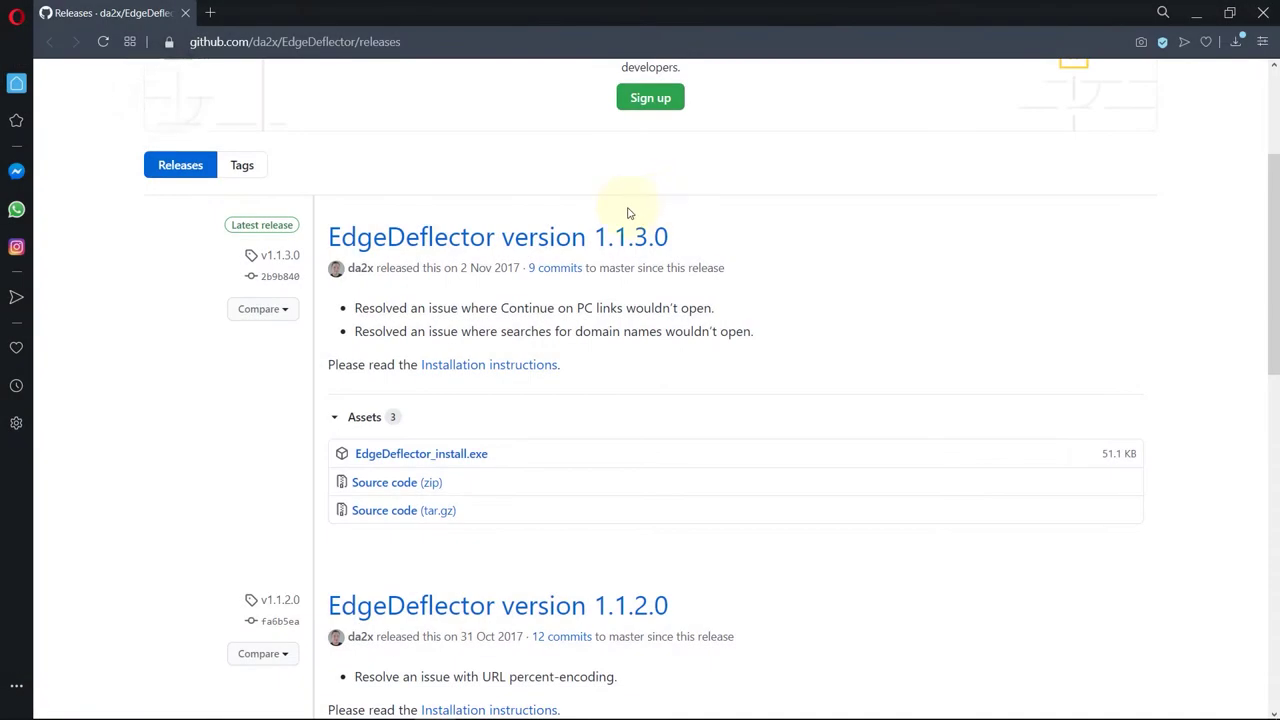
scroll(685, 400, down, 3)
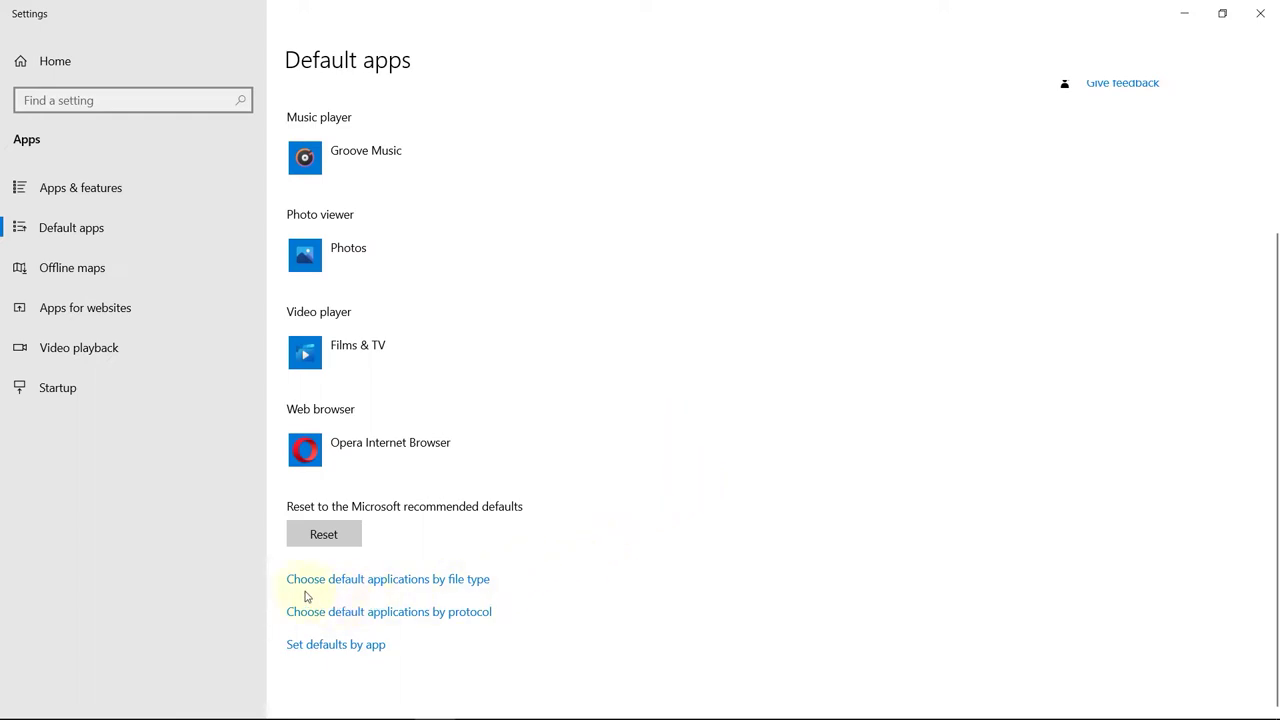
click(372, 612)
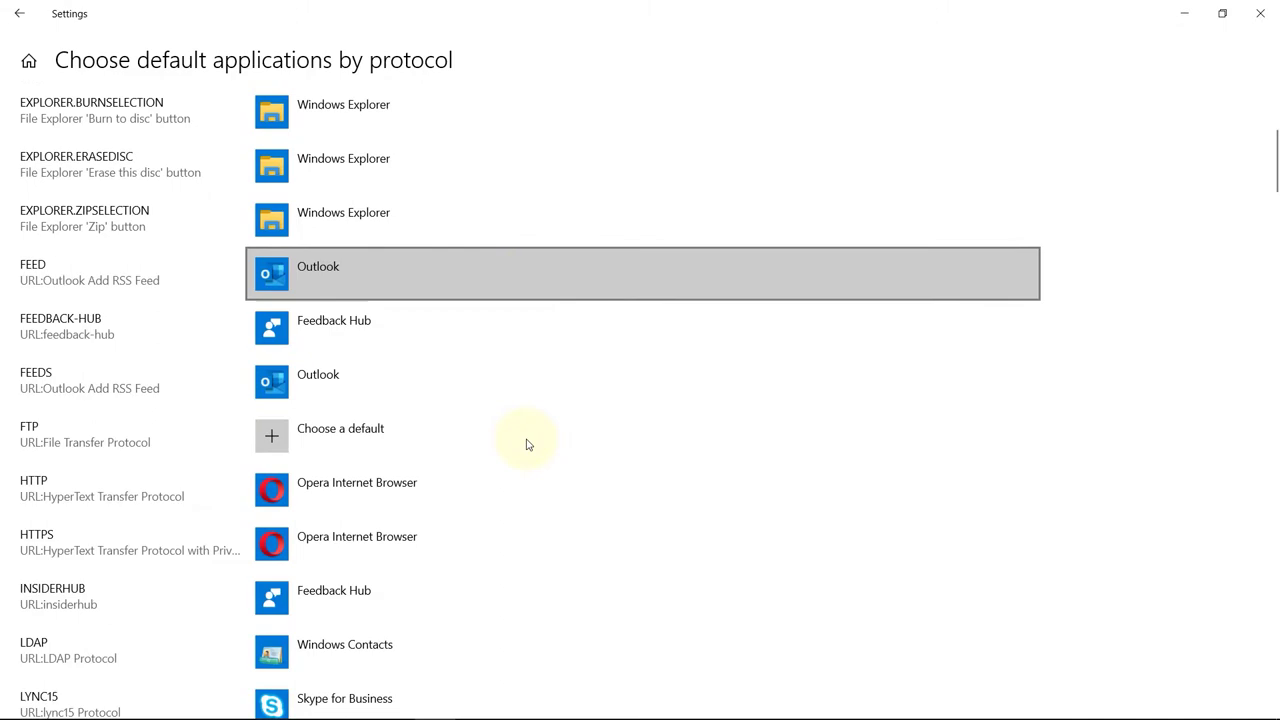
Set EdgeDeflector as the default application for the MICROSOFT-EDGE protocol and close Settings
scroll(528, 444, down, 3)
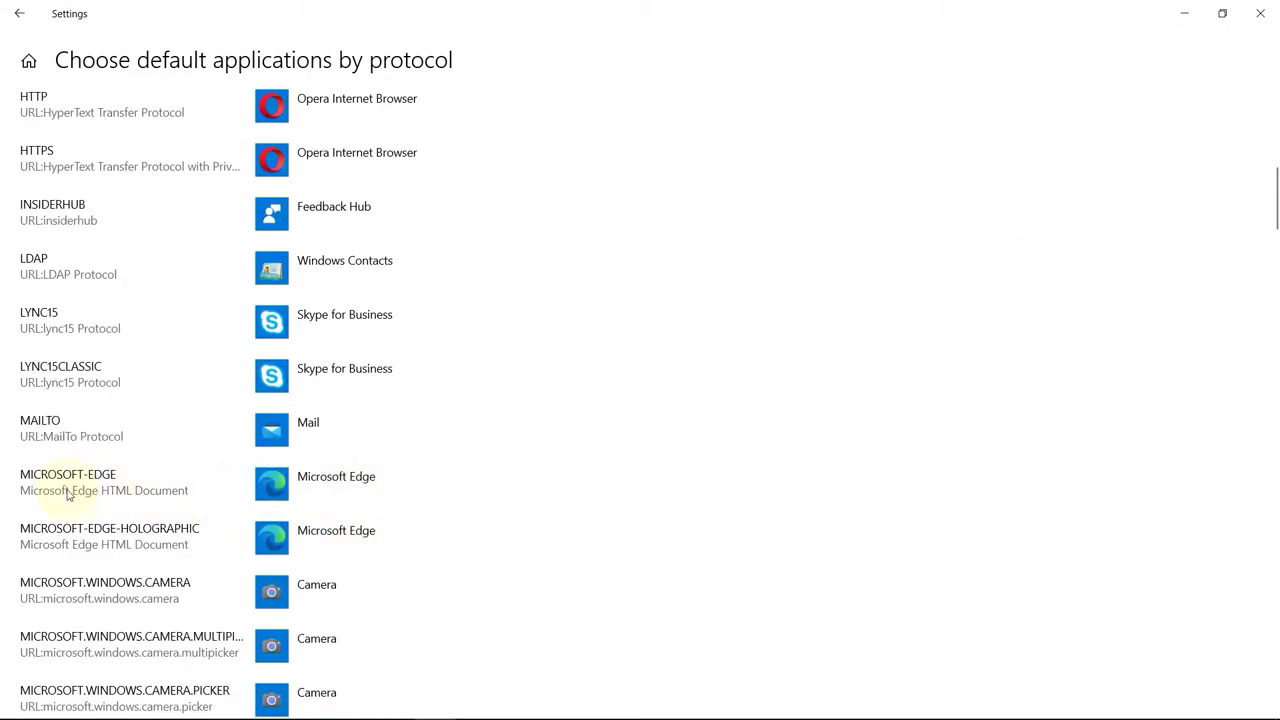
click(345, 487)
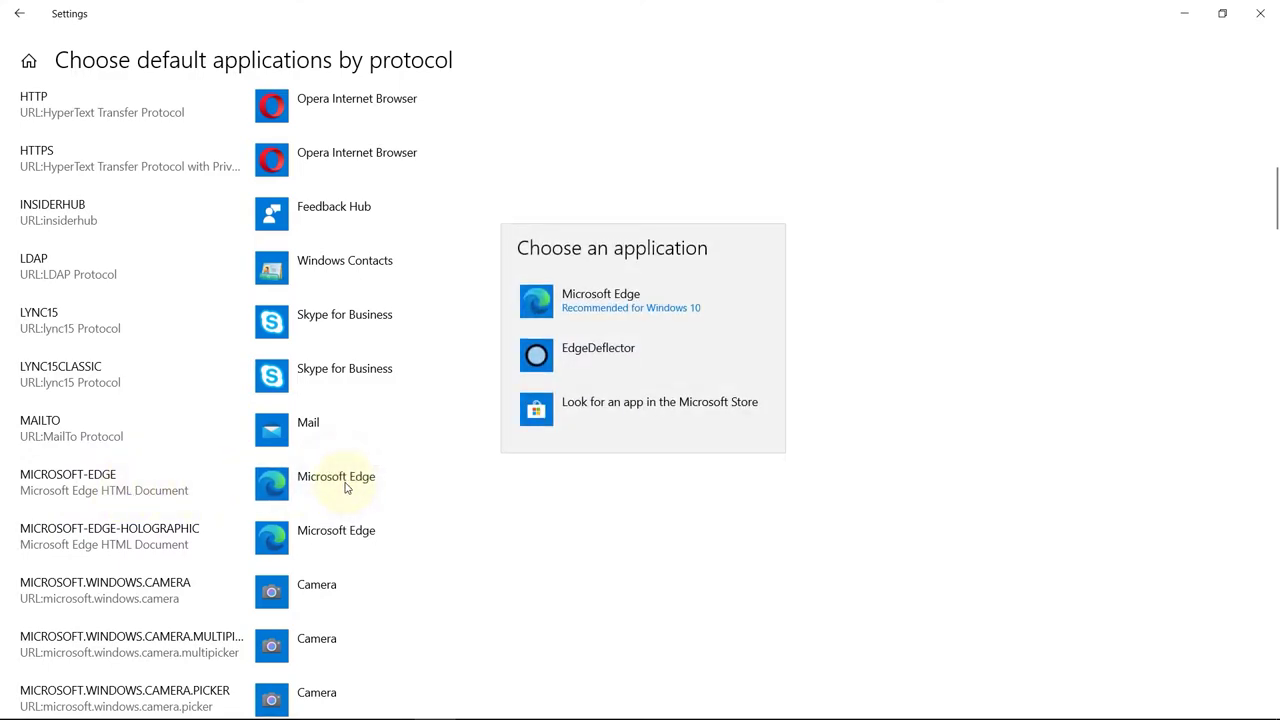
click(687, 362)
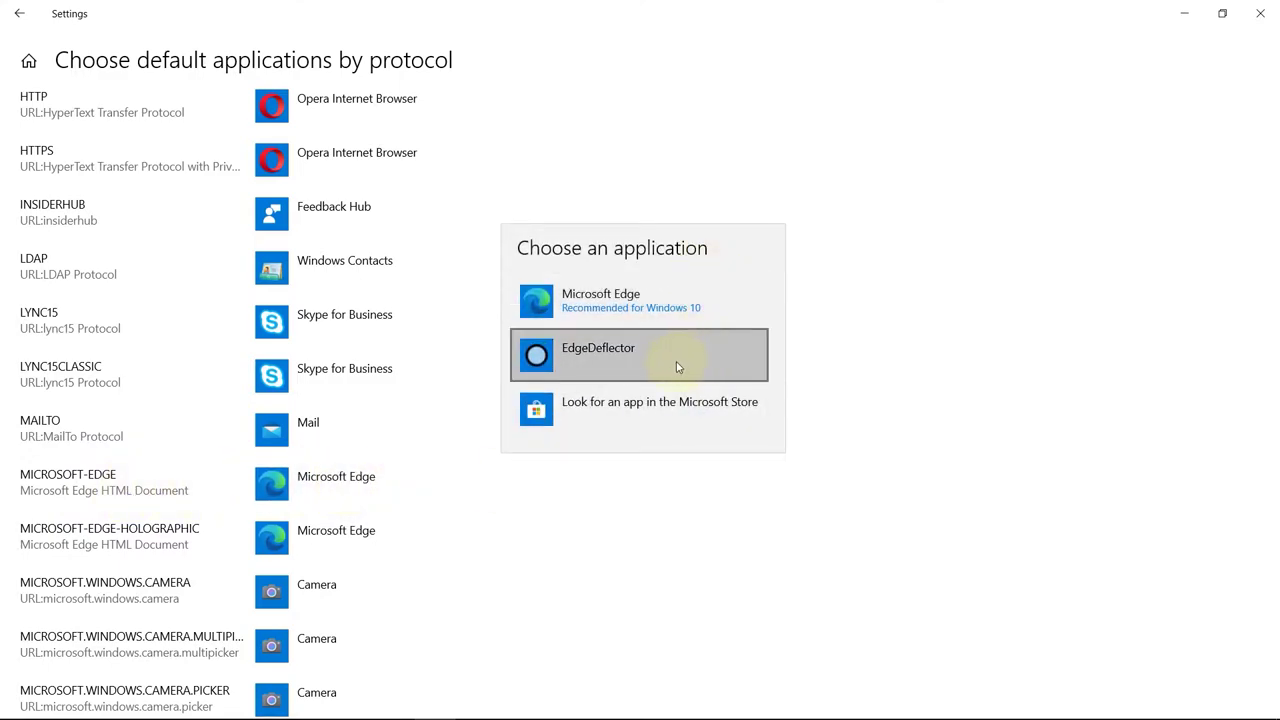
click(609, 362)
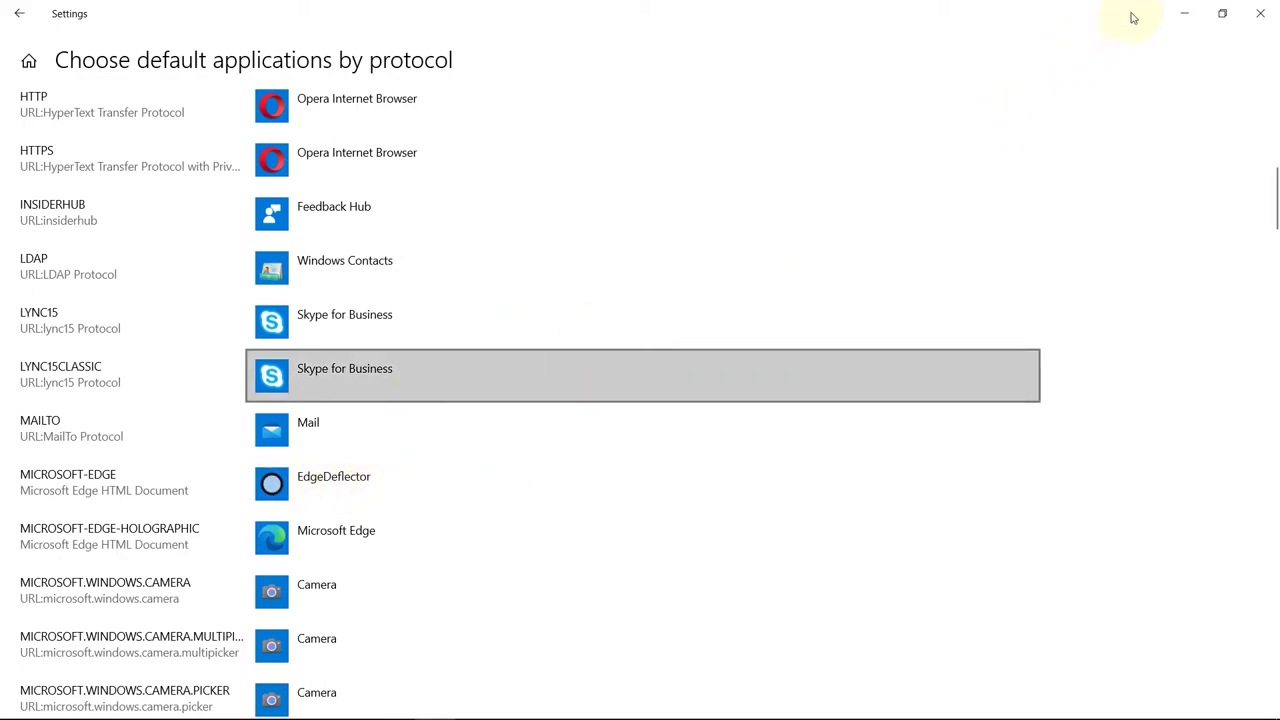
click(1264, 15)
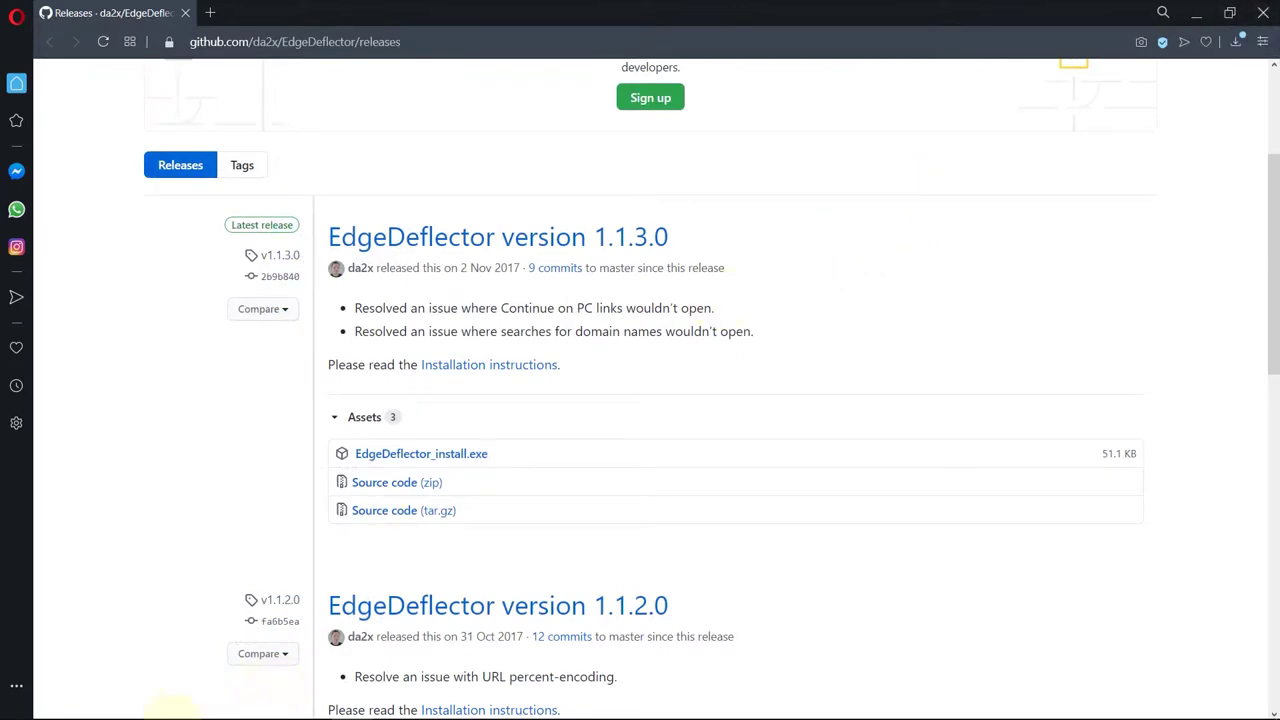
Test the redirect by searching the web for "rabbit" from Windows search and look through the results page
click(14, 711)
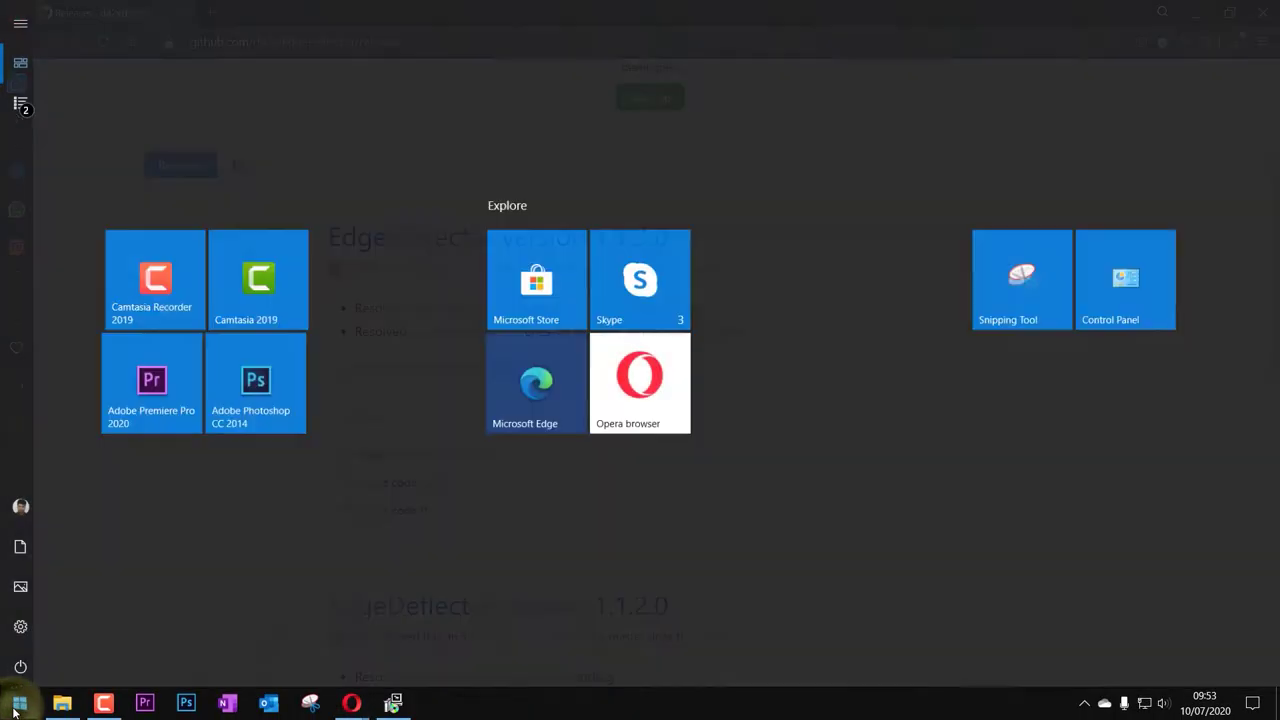
text(rabbit)
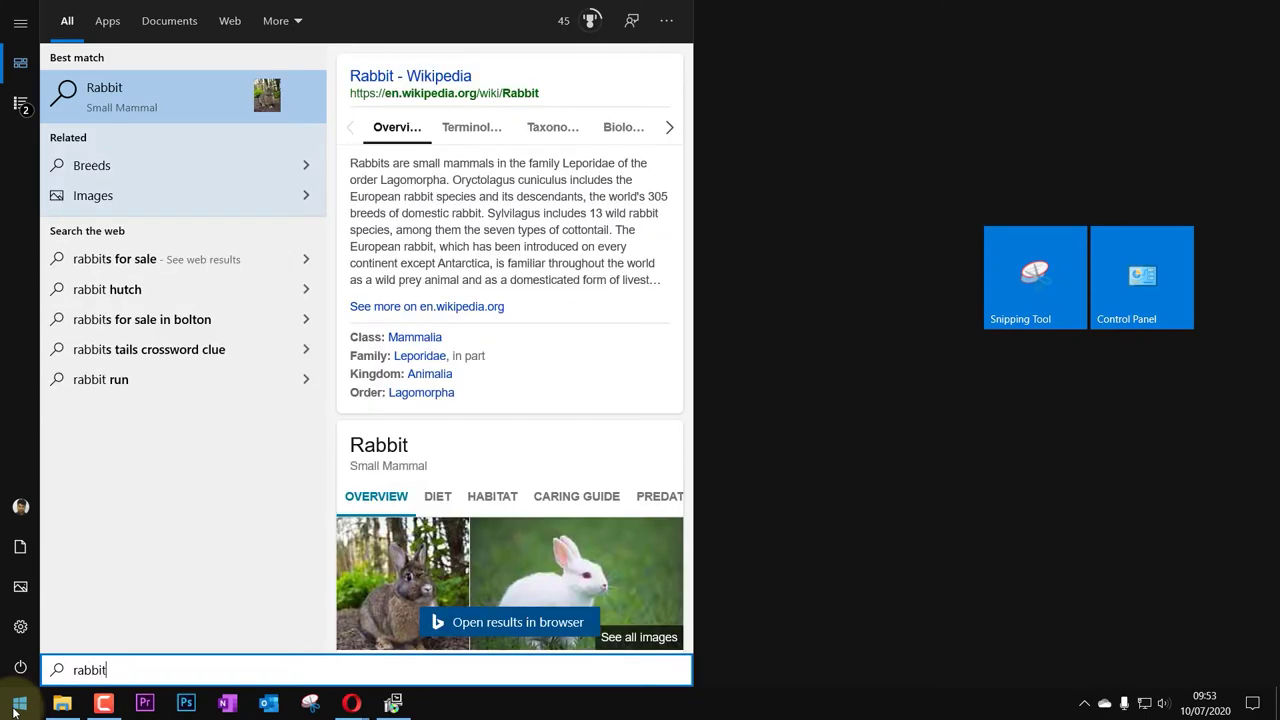
key(Return)
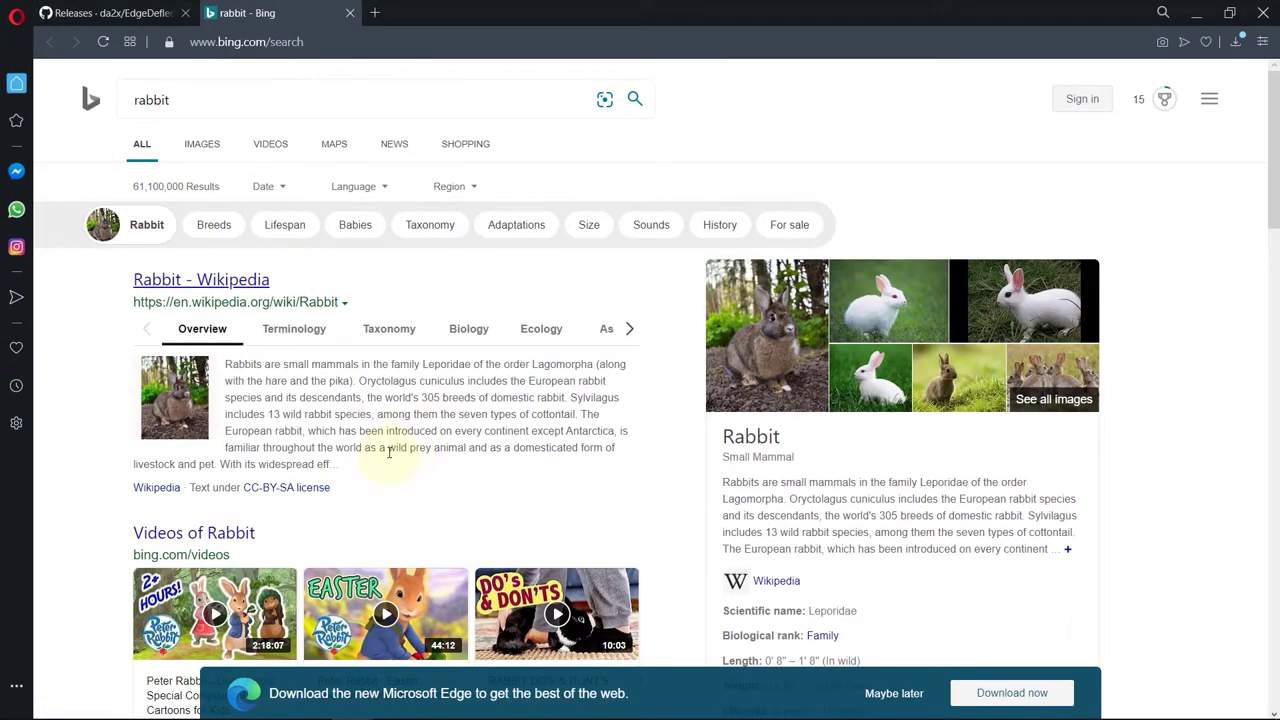
scroll(393, 414, down, 7)
scroll(390, 413, up, 7)
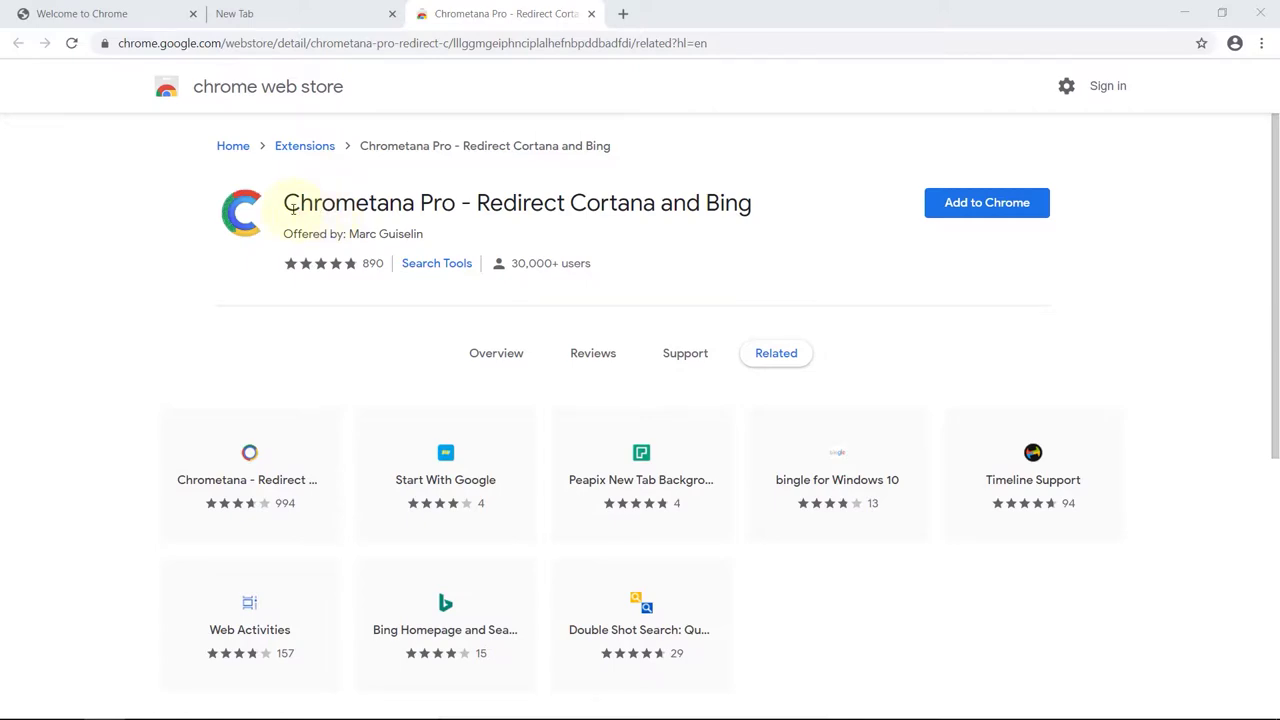
Install the Chrometana Pro - Redirect Cortana and Bing extension in Google Chrome and dismiss the installation notice
drag(290, 204, 452, 200)
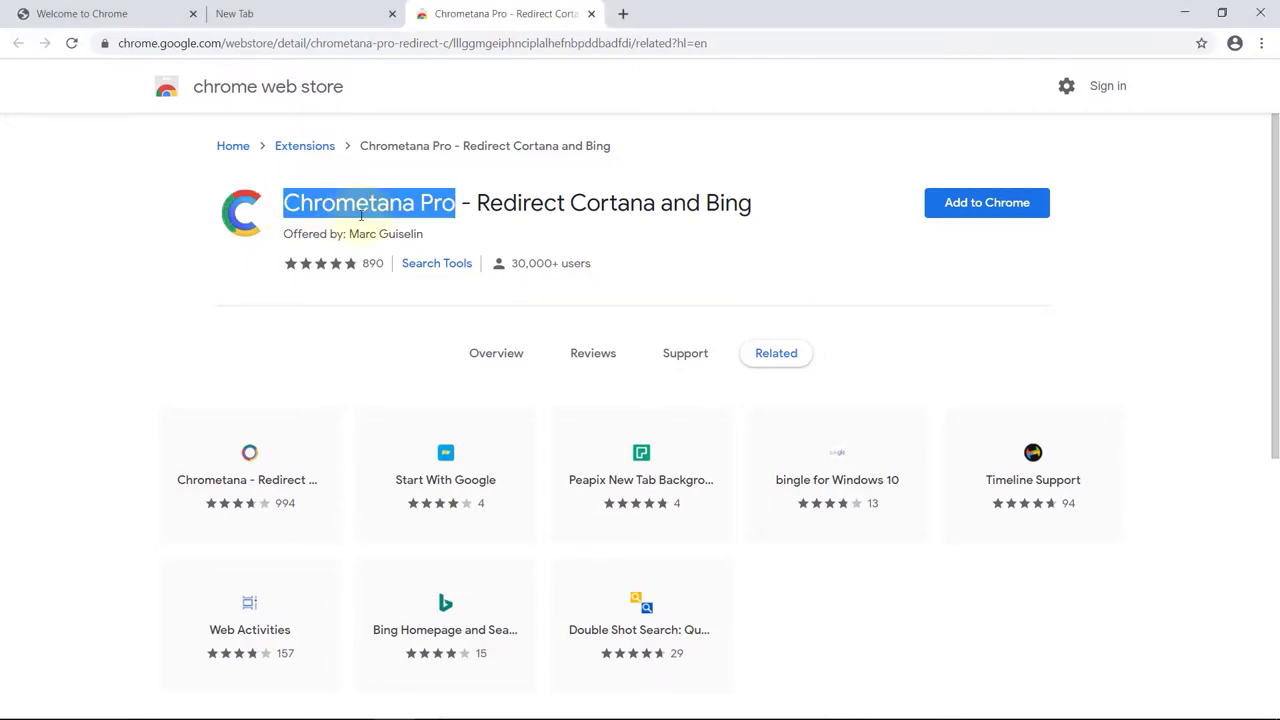
click(967, 208)
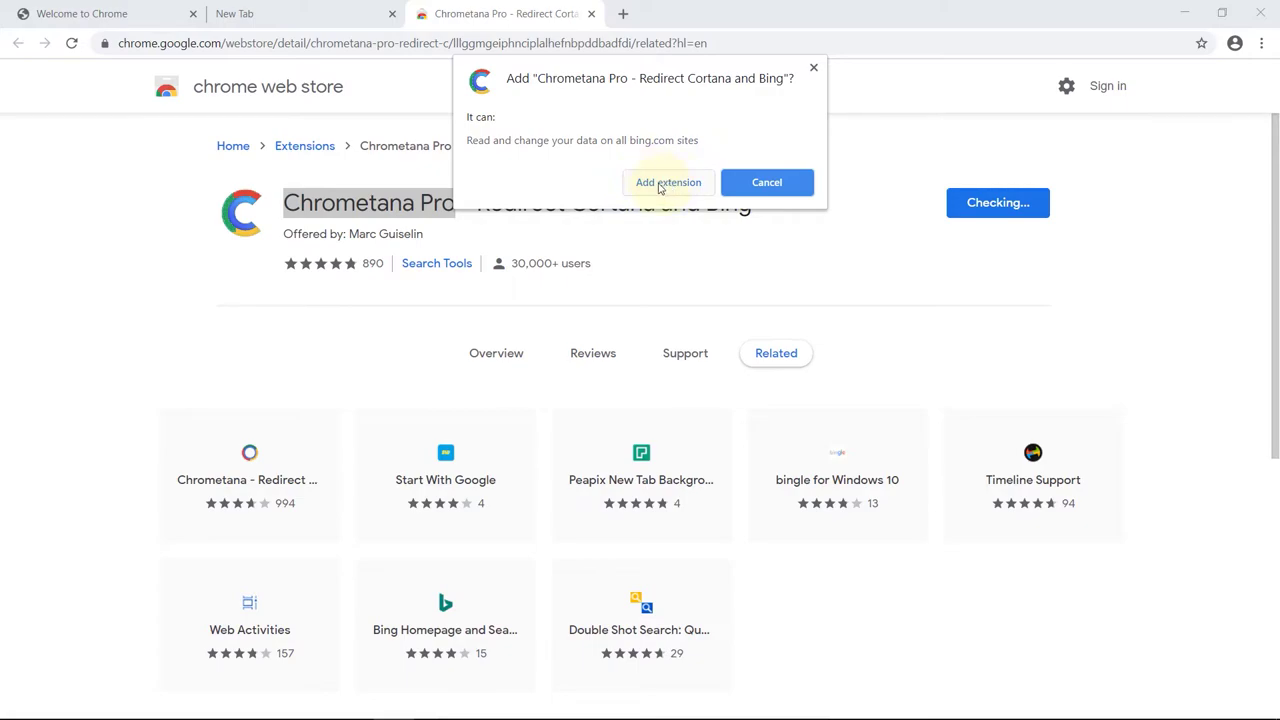
click(667, 183)
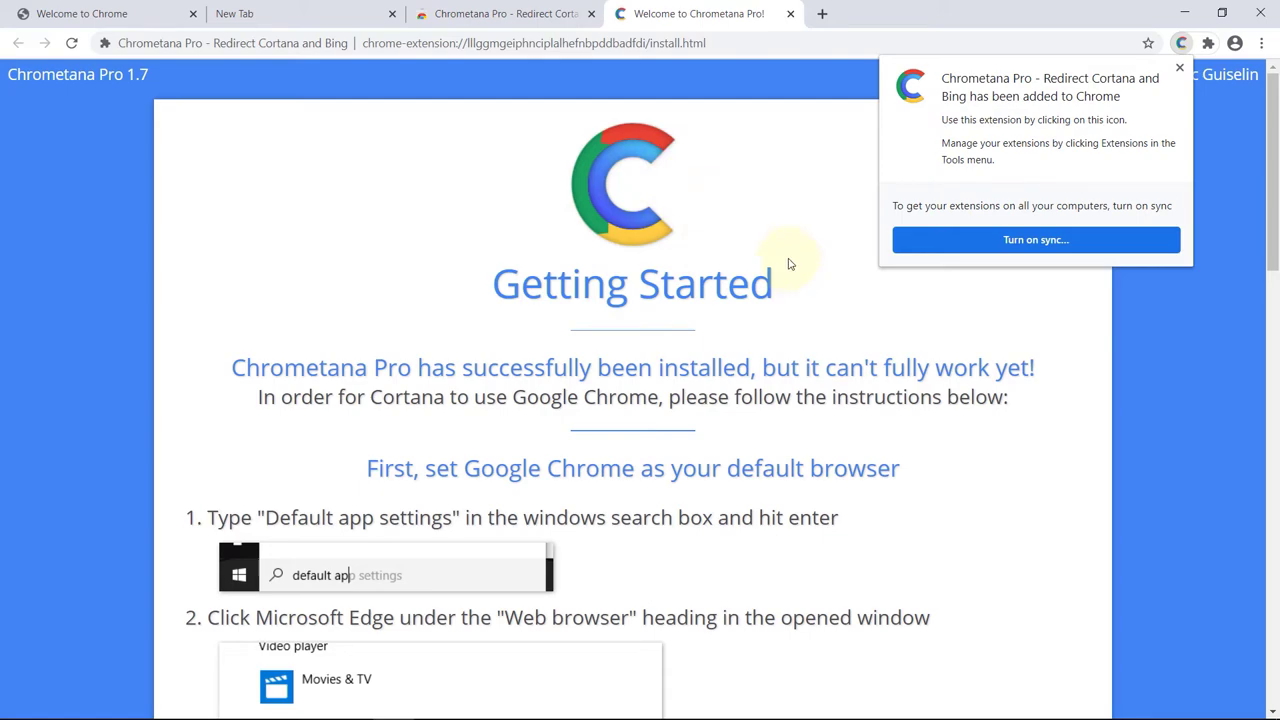
click(787, 258)
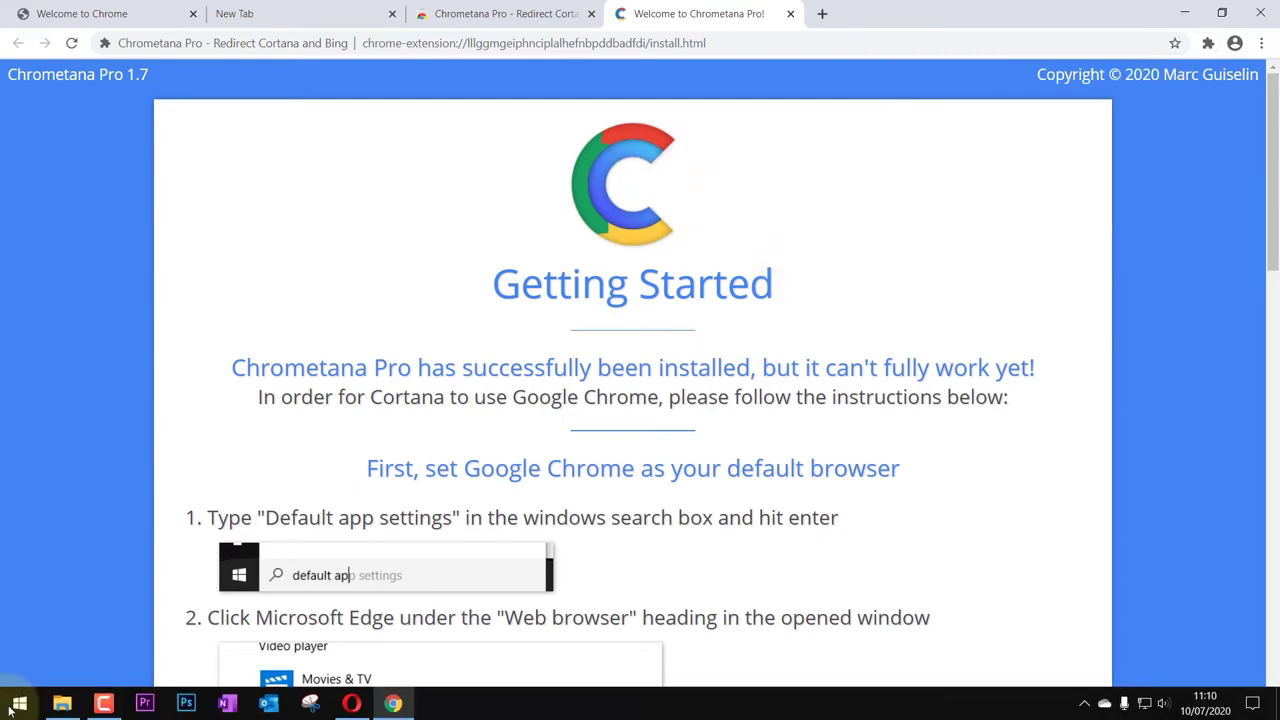
Open the Windows Default apps settings and set Google Chrome as the default web browser
click(16, 706)
text(de)
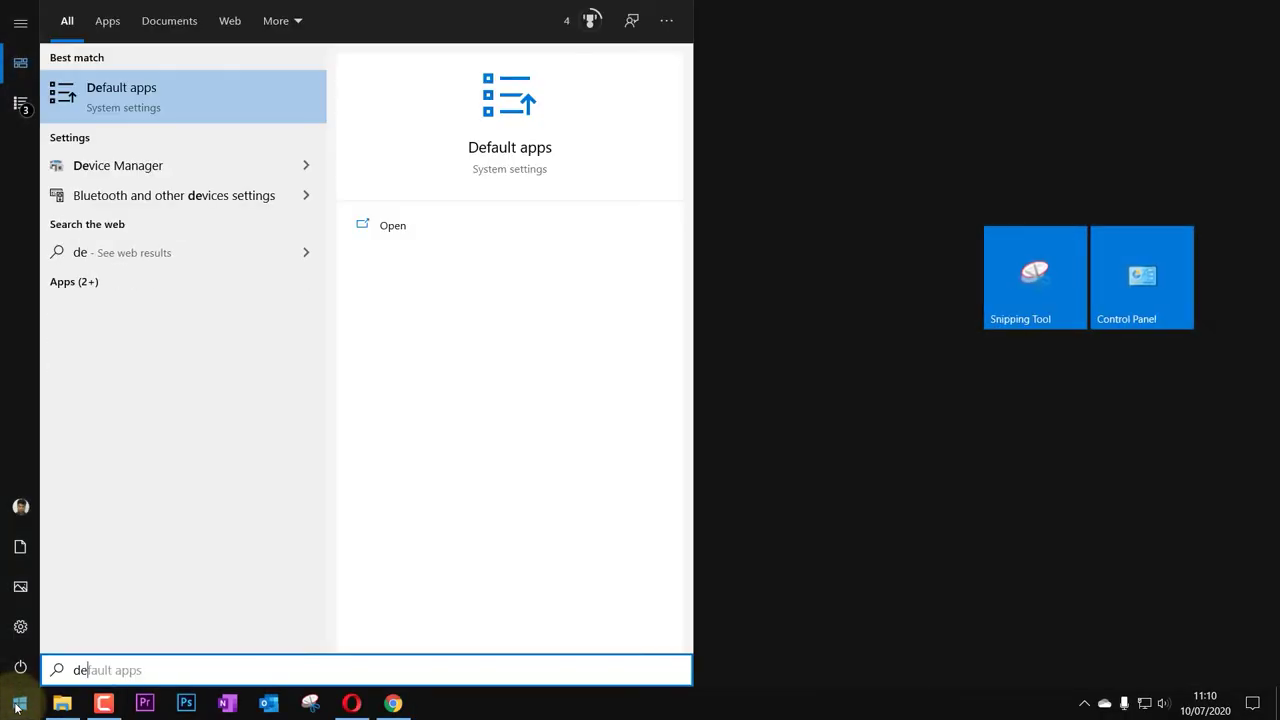
text(fa)
key(Return)
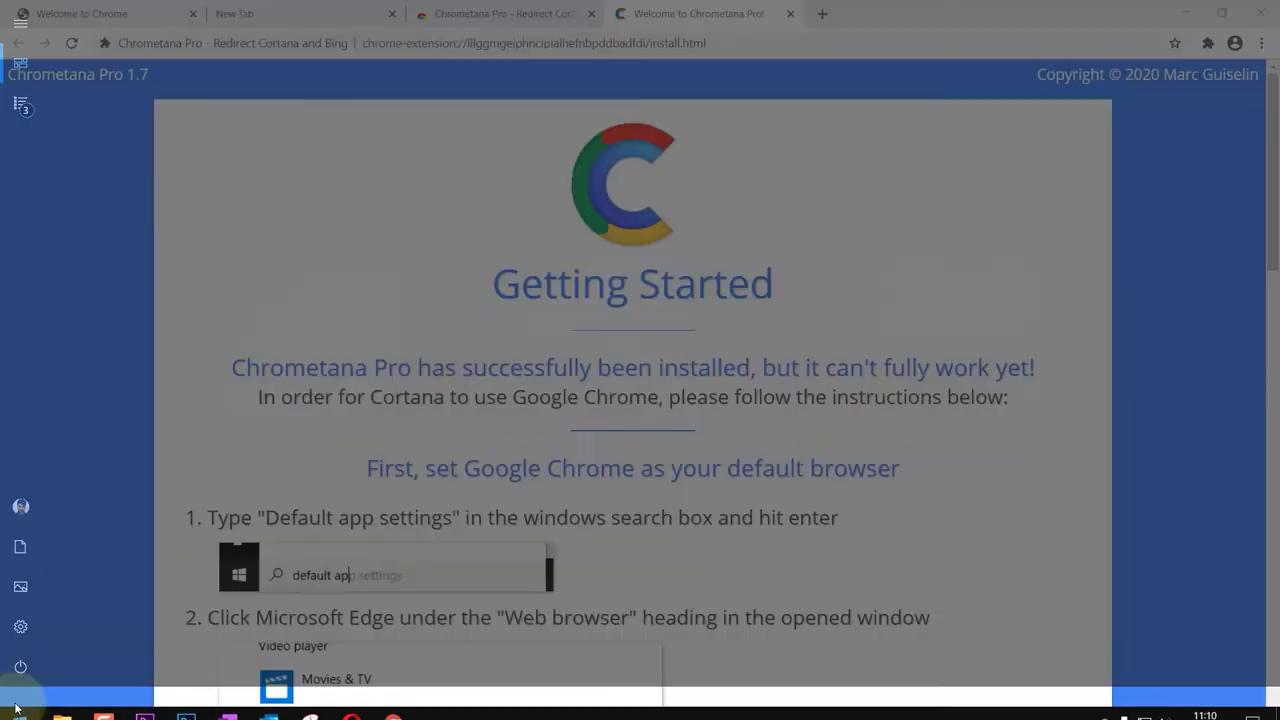
scroll(481, 548, down, 3)
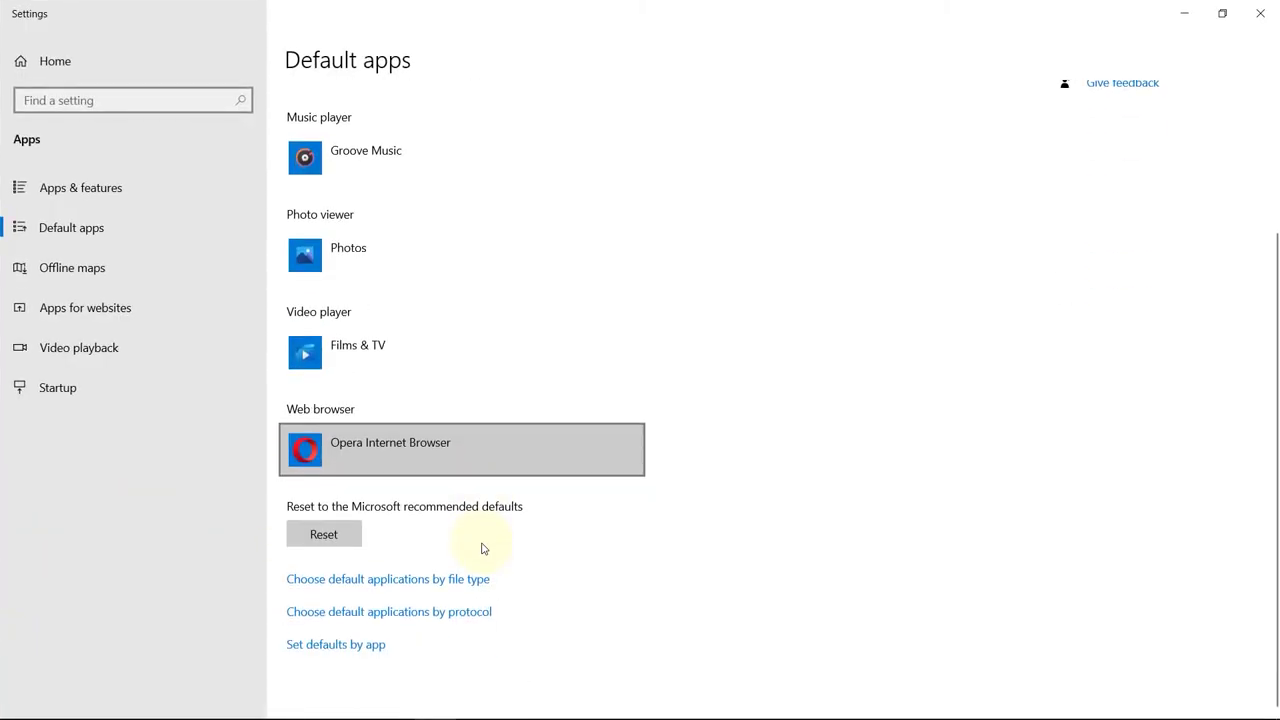
click(400, 442)
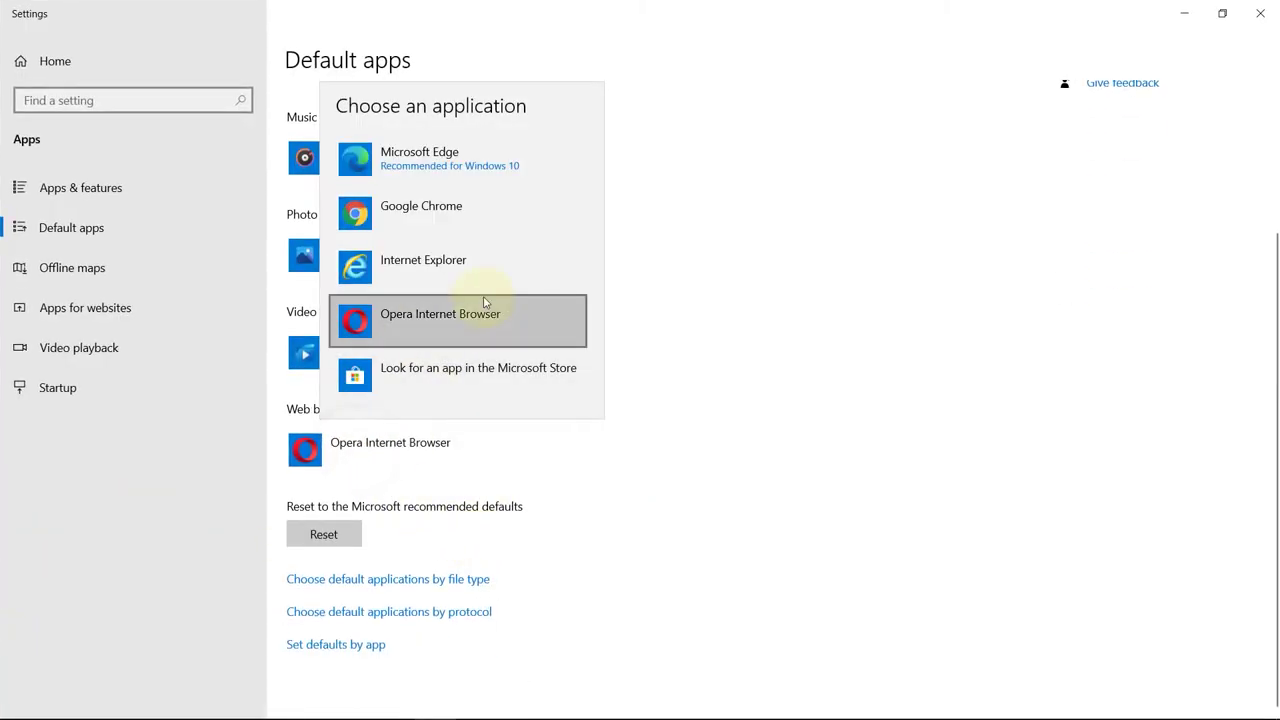
click(421, 206)
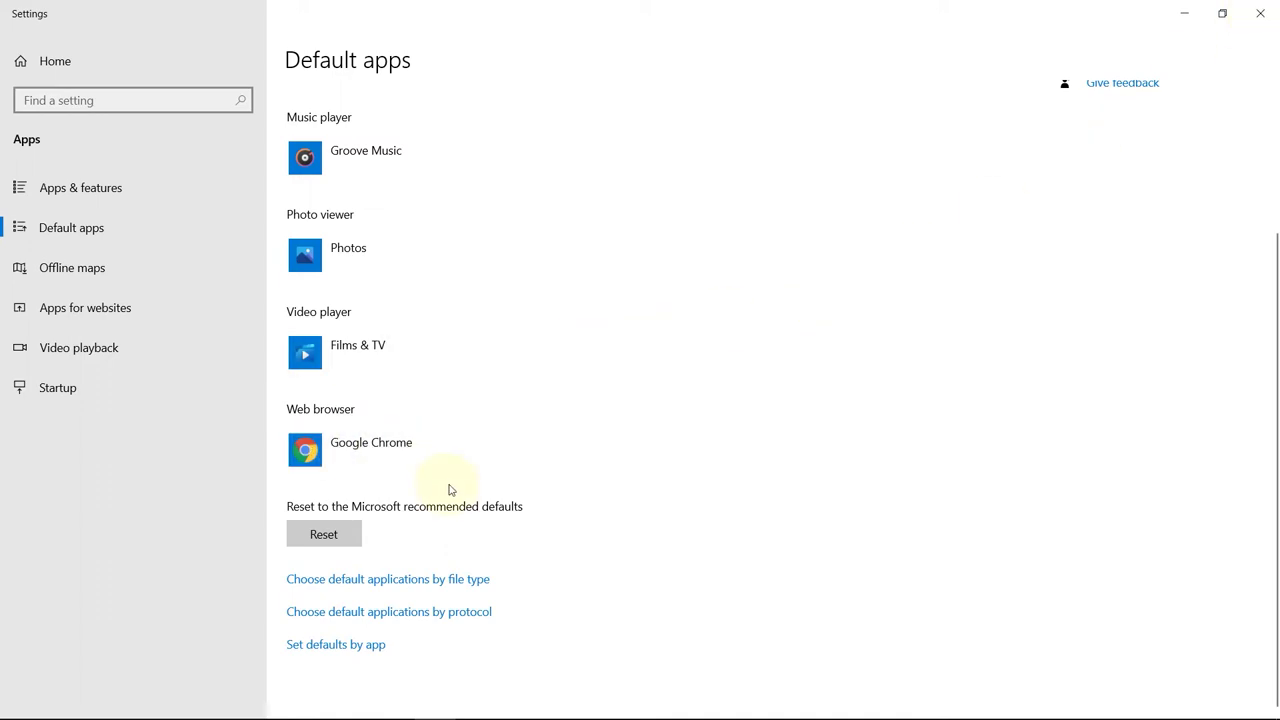
Search for "rabbit" from Windows search again to check the redirect with Google Chrome as the default browser
click(20, 704)
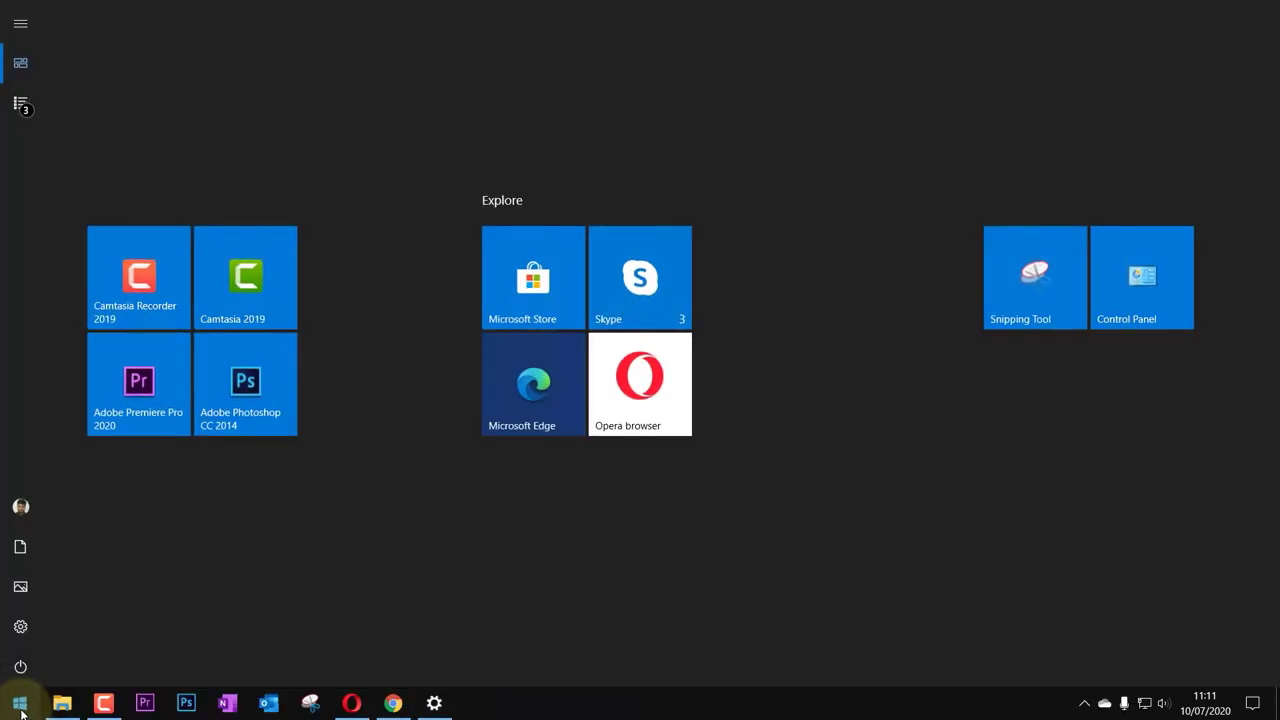
text(rabbit)
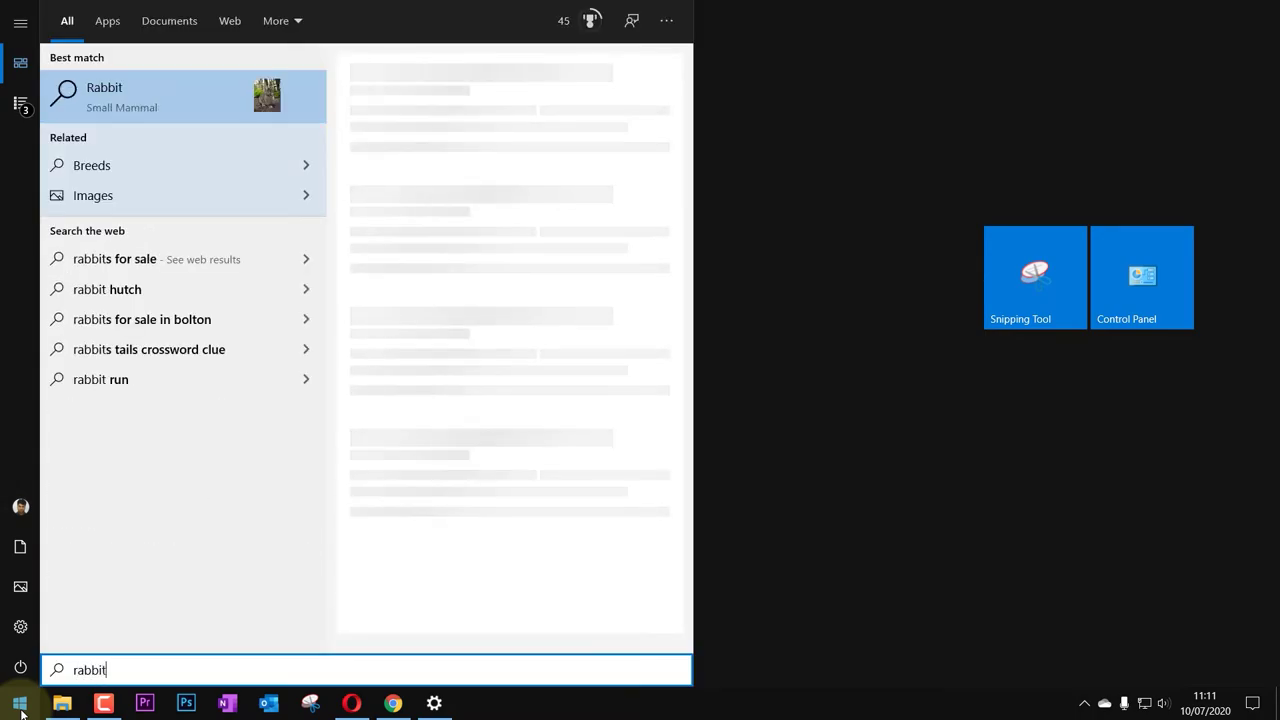
key(Return)
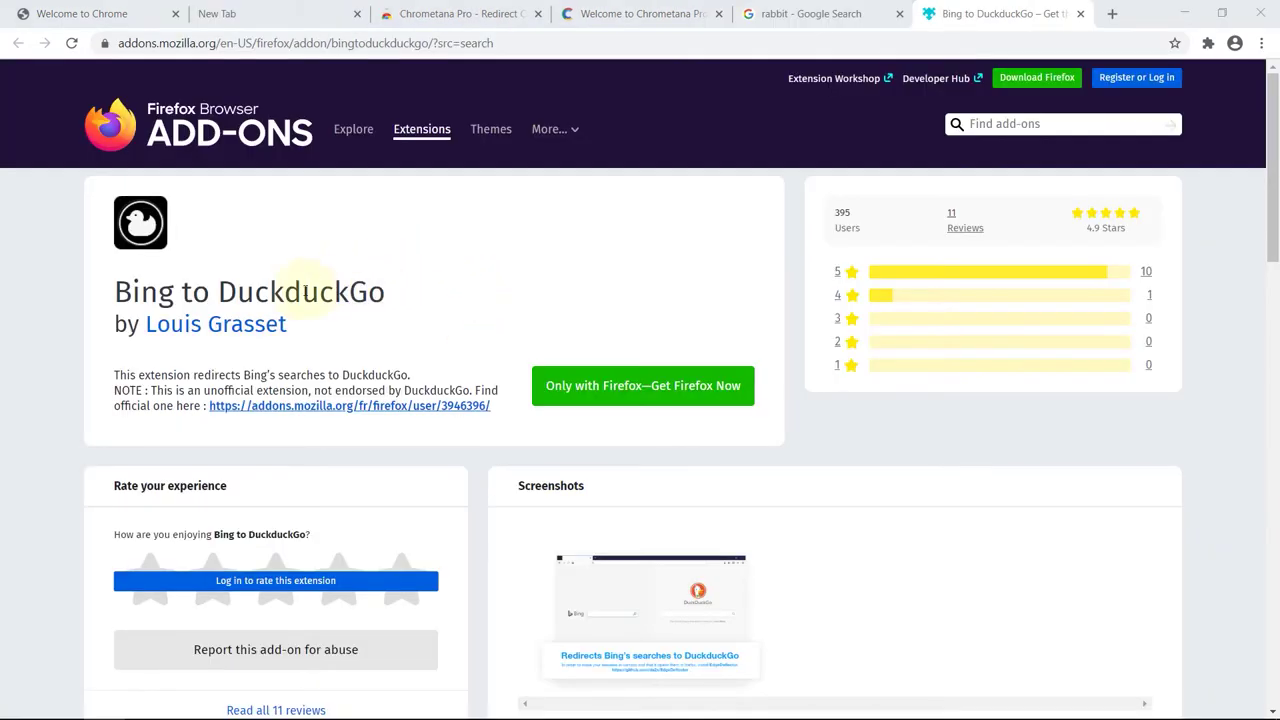
double_click(222, 291)
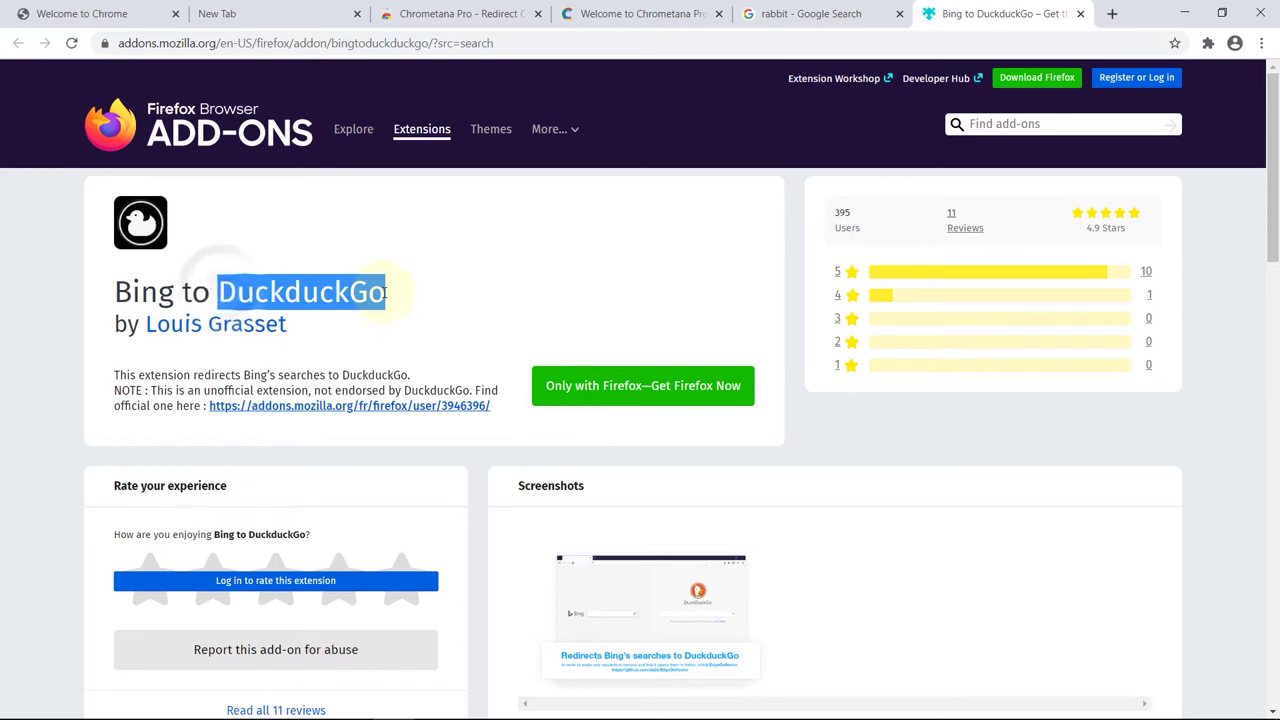
click(443, 329)
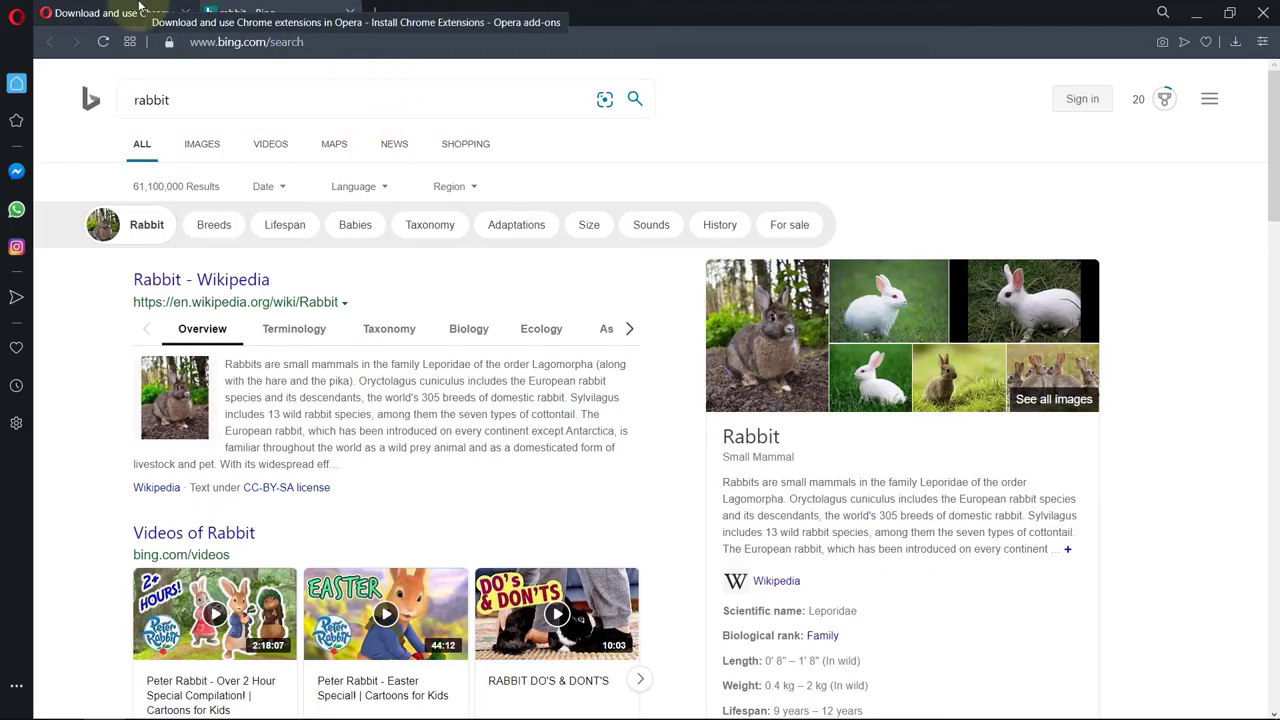
Switch to Opera and add the Install Chrome Extensions add-on from its Opera addons page
click(110, 13)
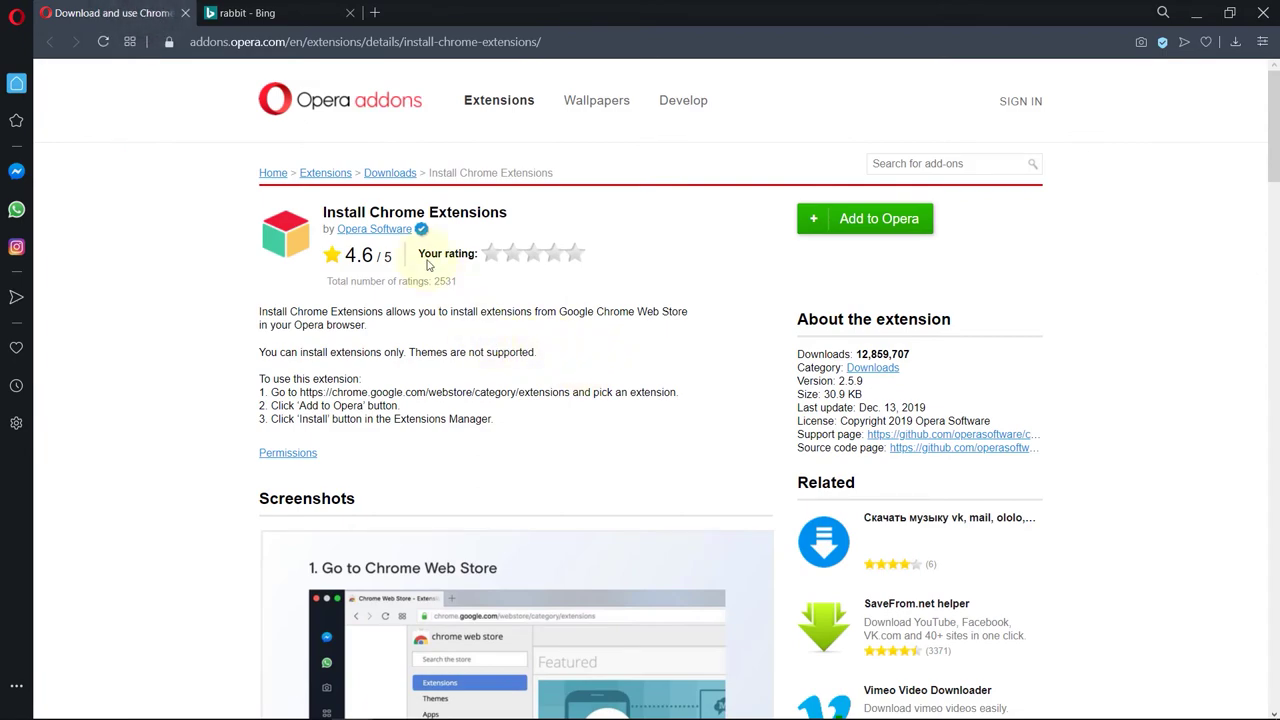
click(862, 226)
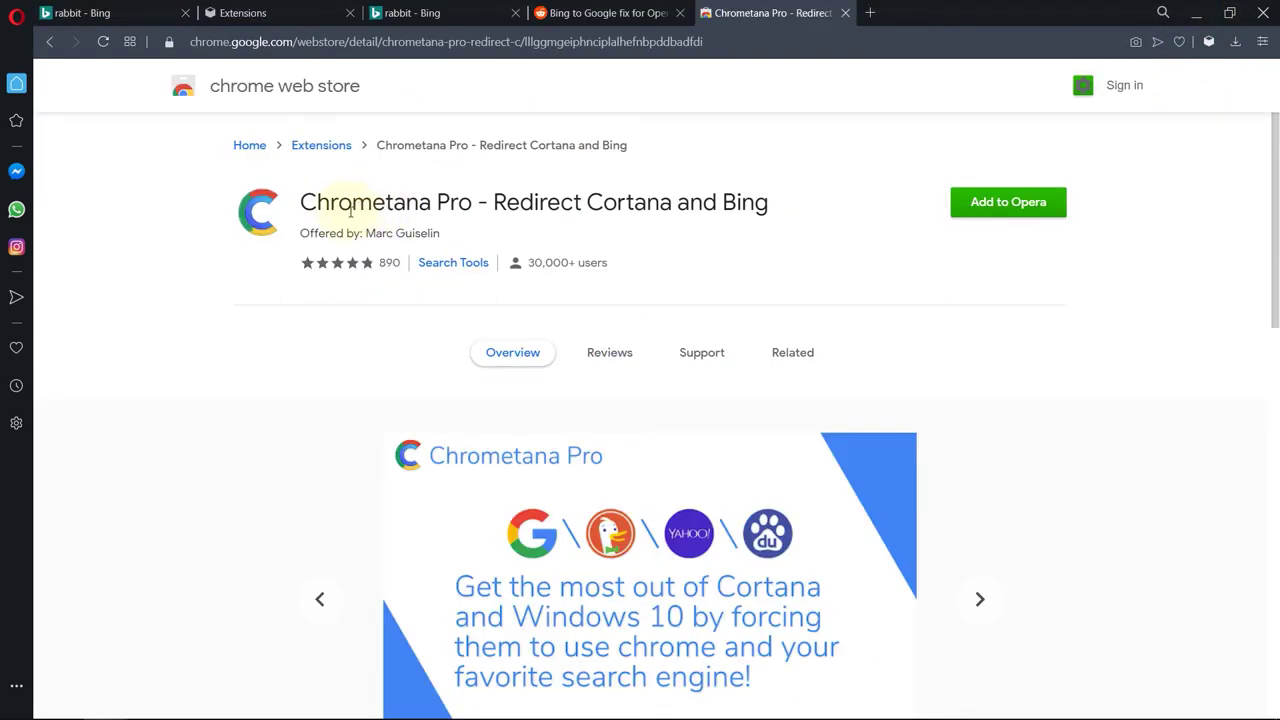
Add the Chrometana Pro - Redirect Cortana and Bing extension to Opera from the Chrome Web Store and confirm the installation prompt
double_click(448, 208)
click(442, 222)
click(995, 205)
click(822, 445)
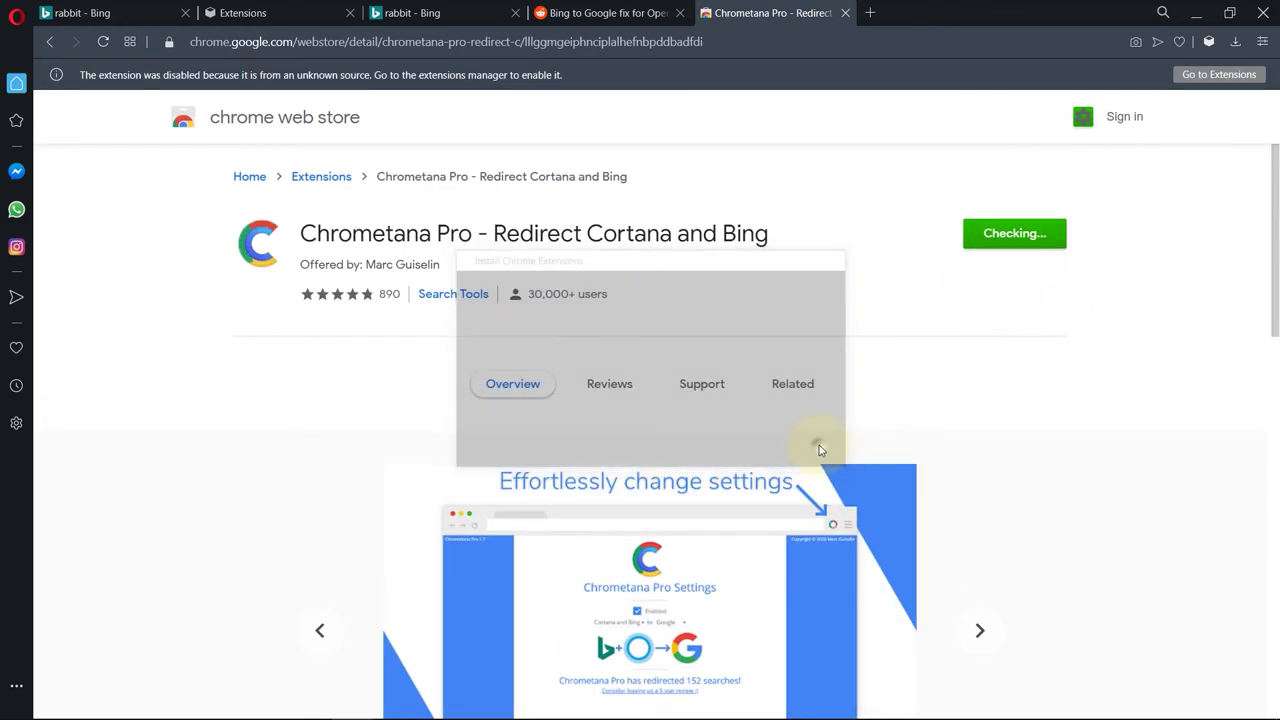